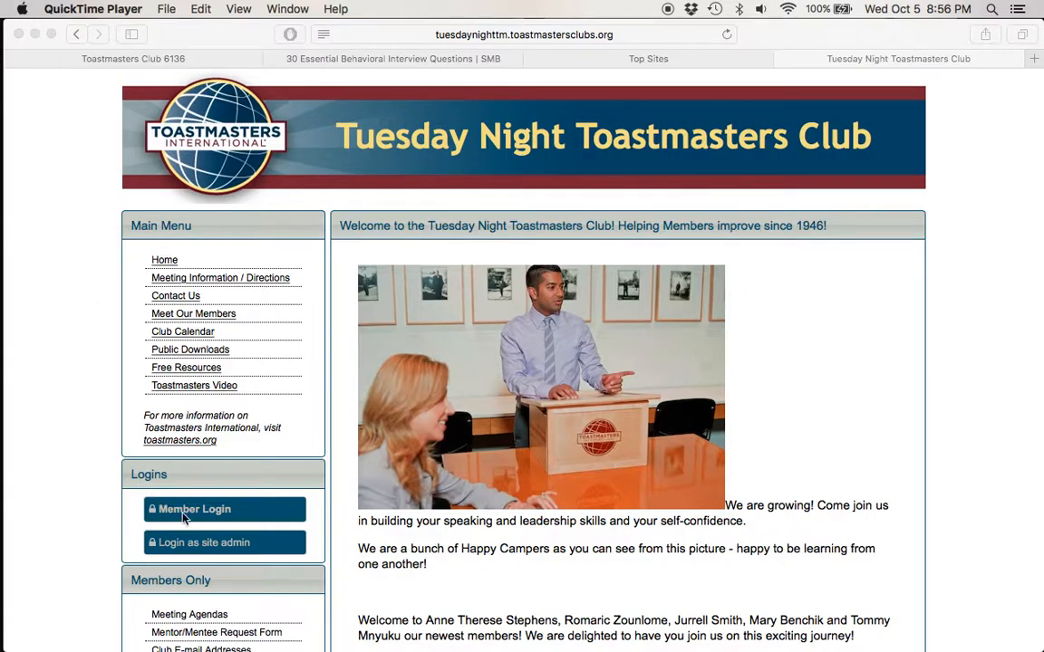
Step: Log in as site administrator with the saved club number and password
left_click(210, 544)
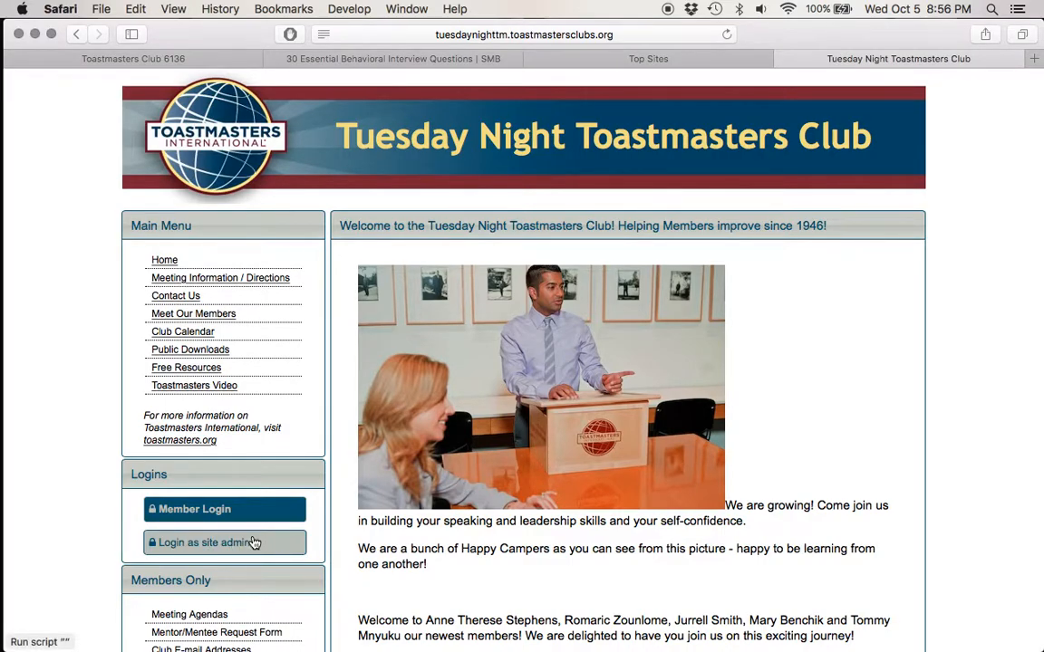
left_click(237, 543)
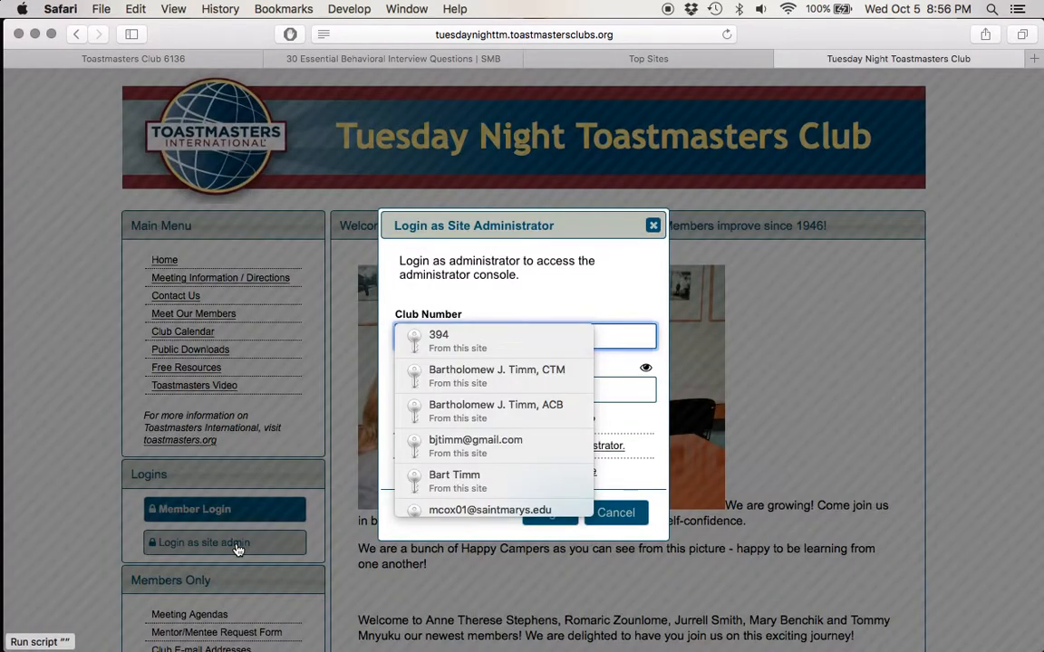
left_click(453, 340)
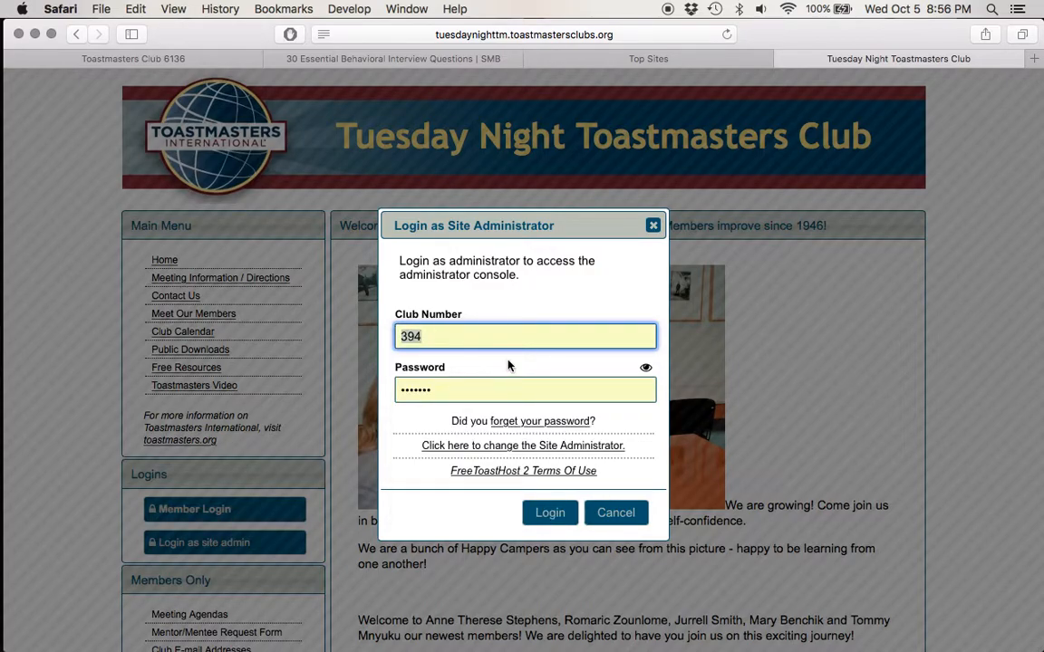
left_click(555, 513)
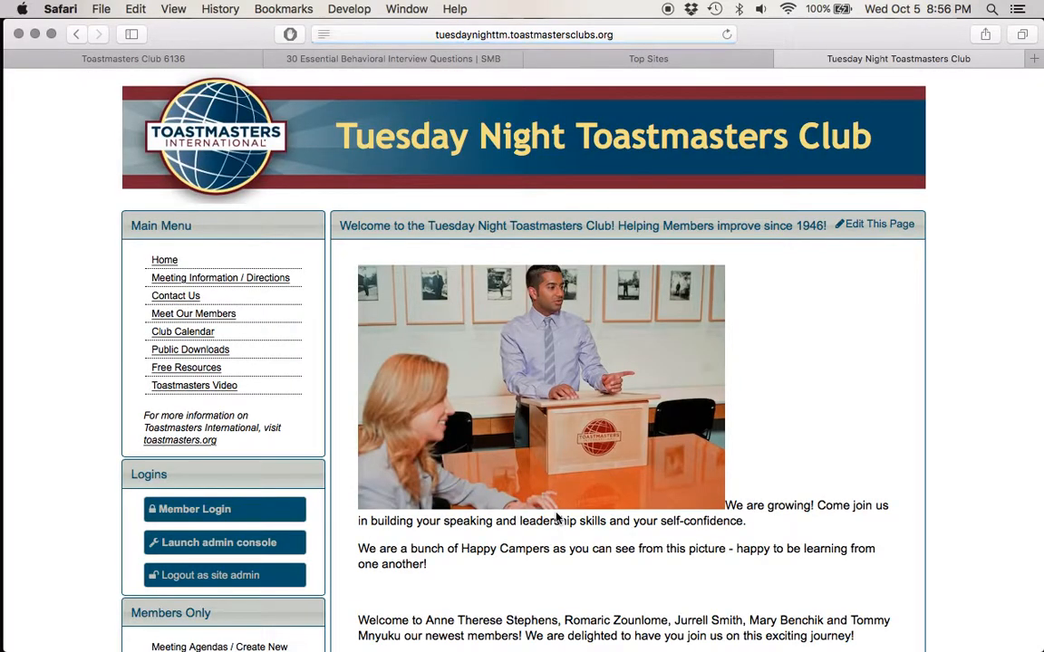
Step: Launch the admin console and show the Basic Settings of the Website Settings module
scroll(69, 333, "down", 3)
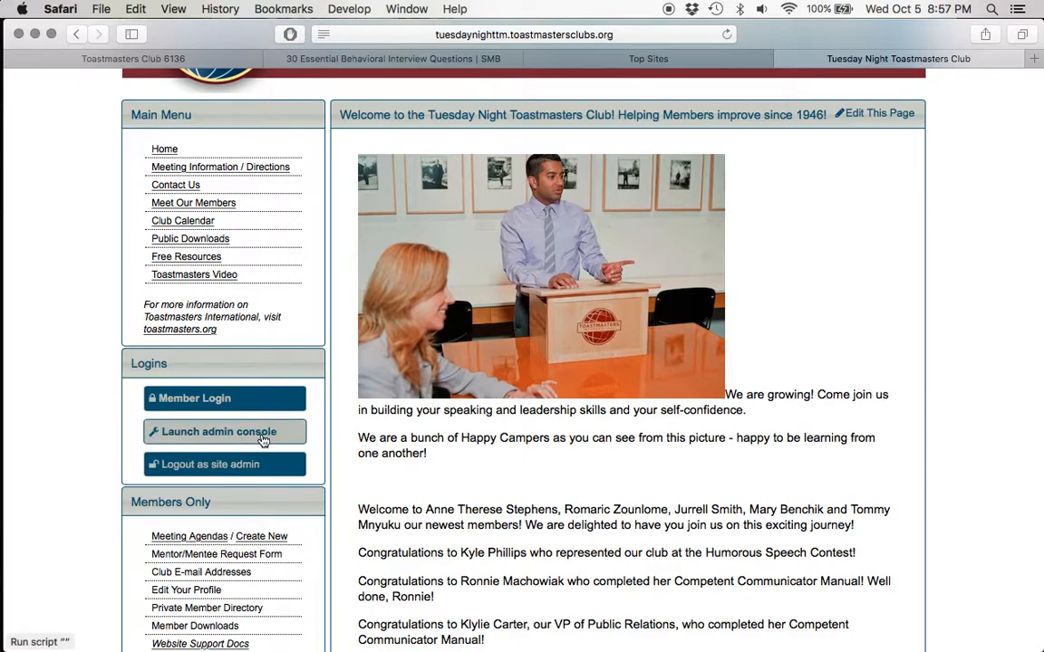
left_click(251, 440)
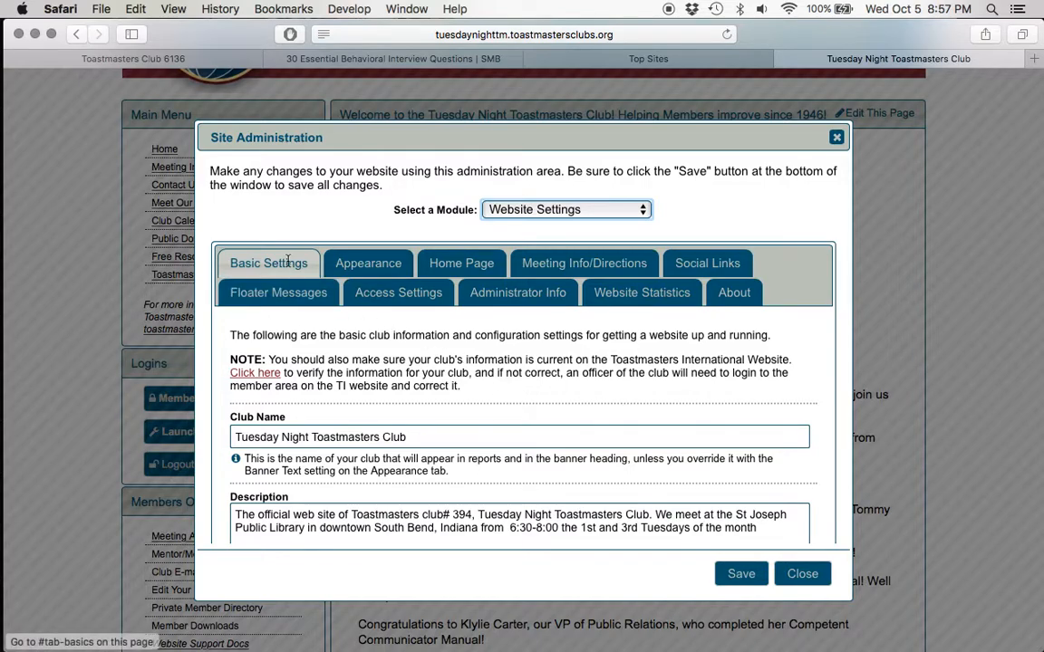
left_click(644, 213)
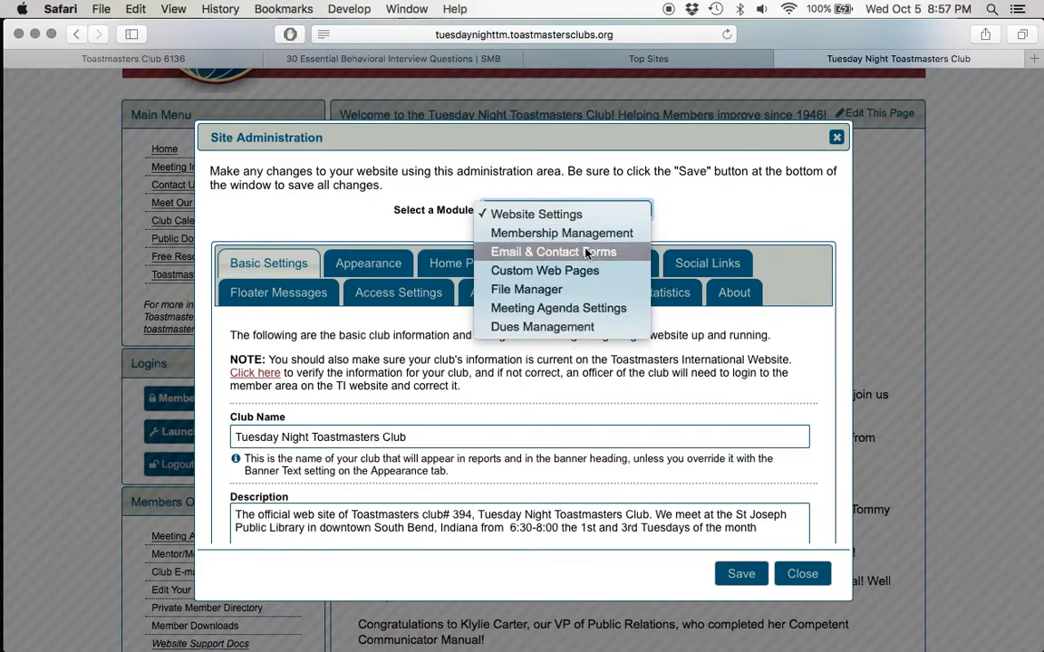
left_click(582, 216)
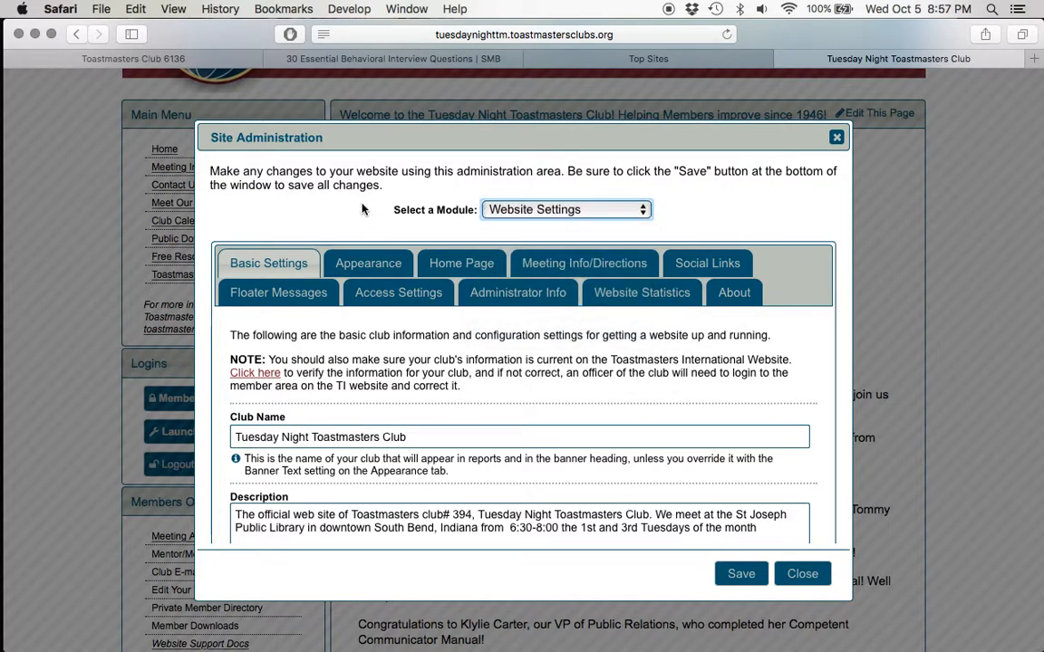
left_click(284, 262)
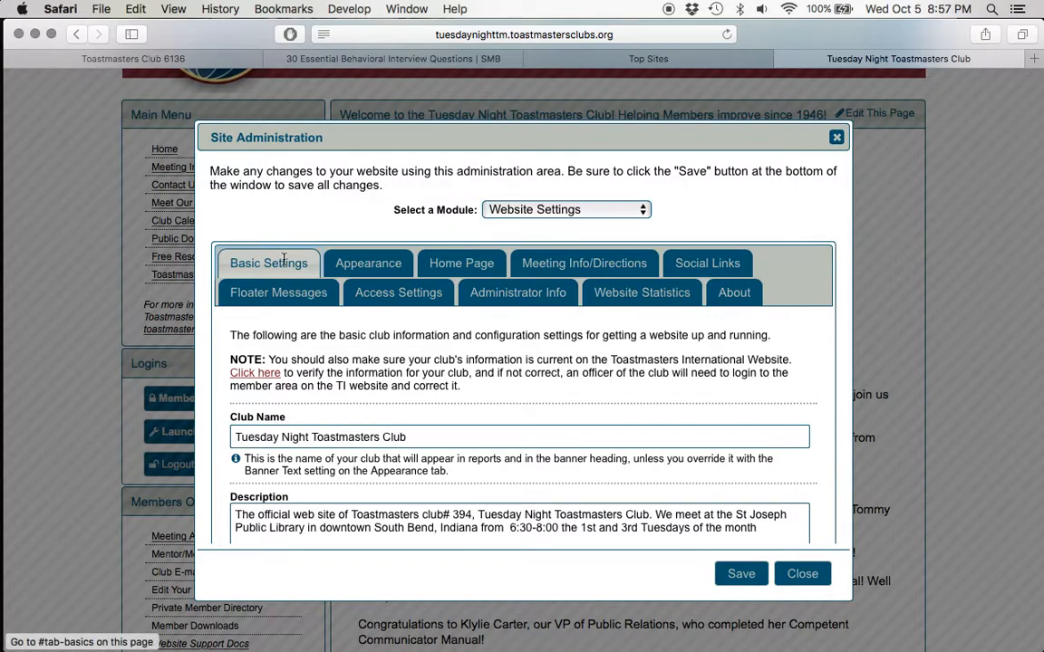
Step: In the club description, add a space before the "#" sign and insert "County" before "Public Library"
scroll(489, 408, "down", 3)
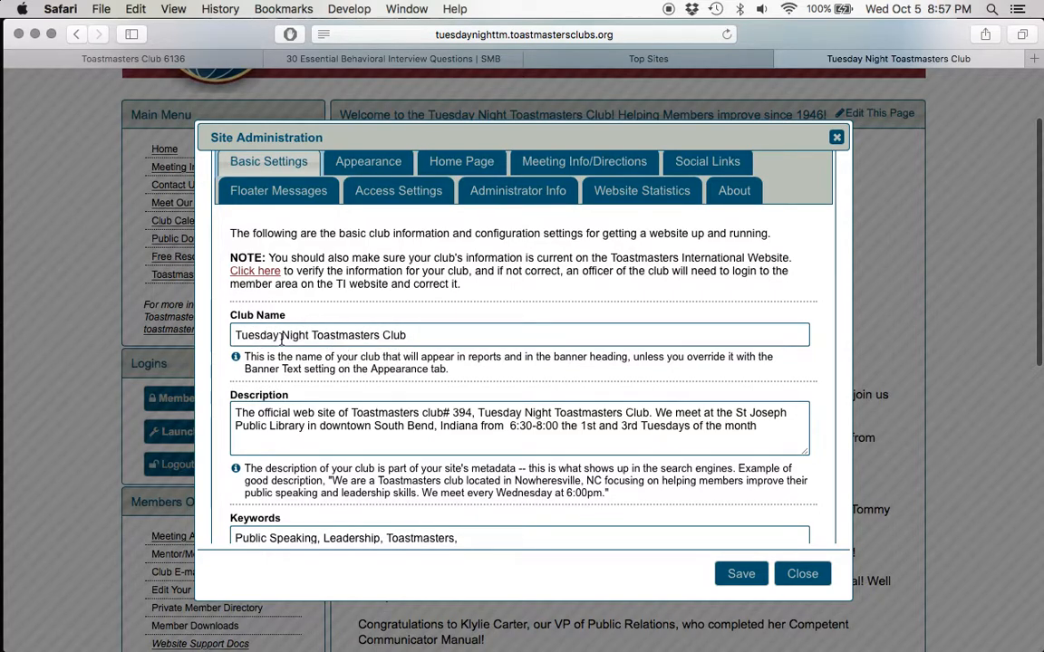
scroll(418, 342, "down", 2)
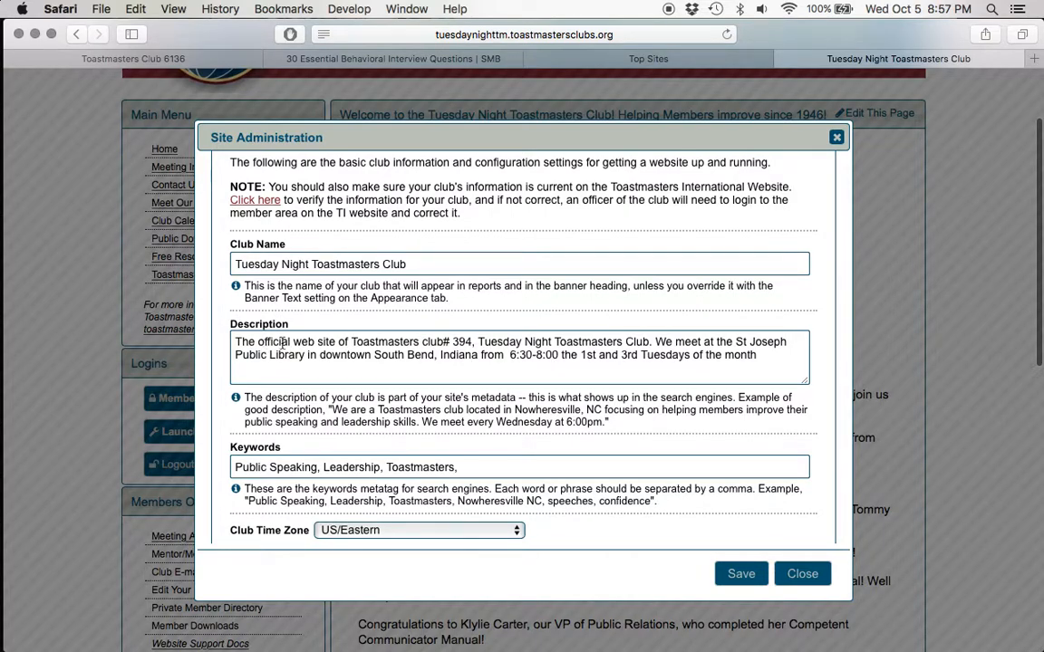
left_click(445, 341)
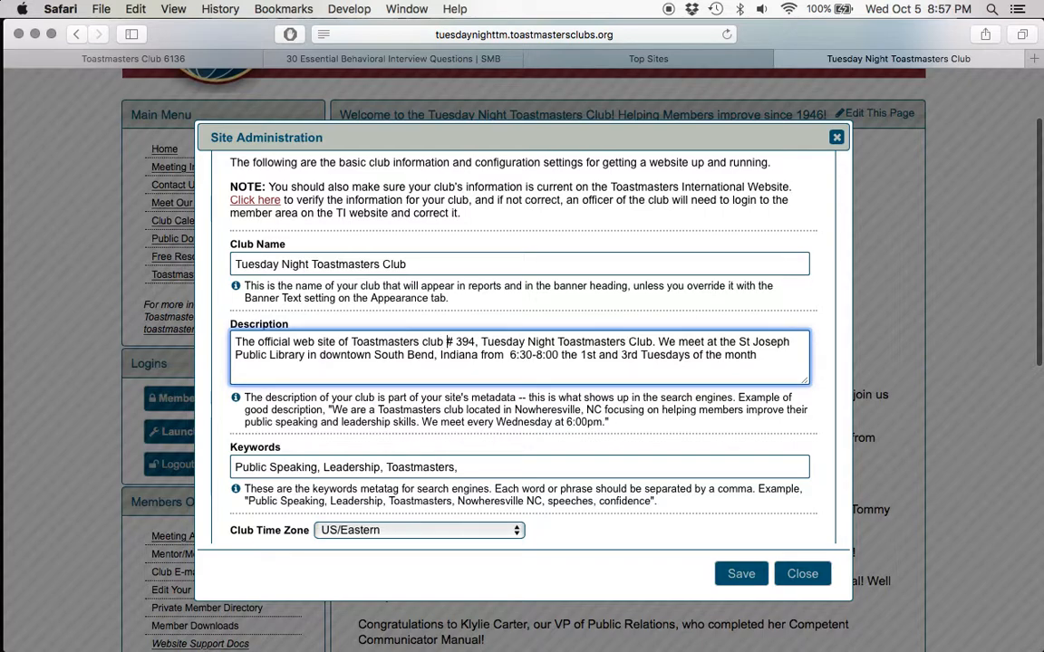
left_click(233, 354)
type("COUnt")
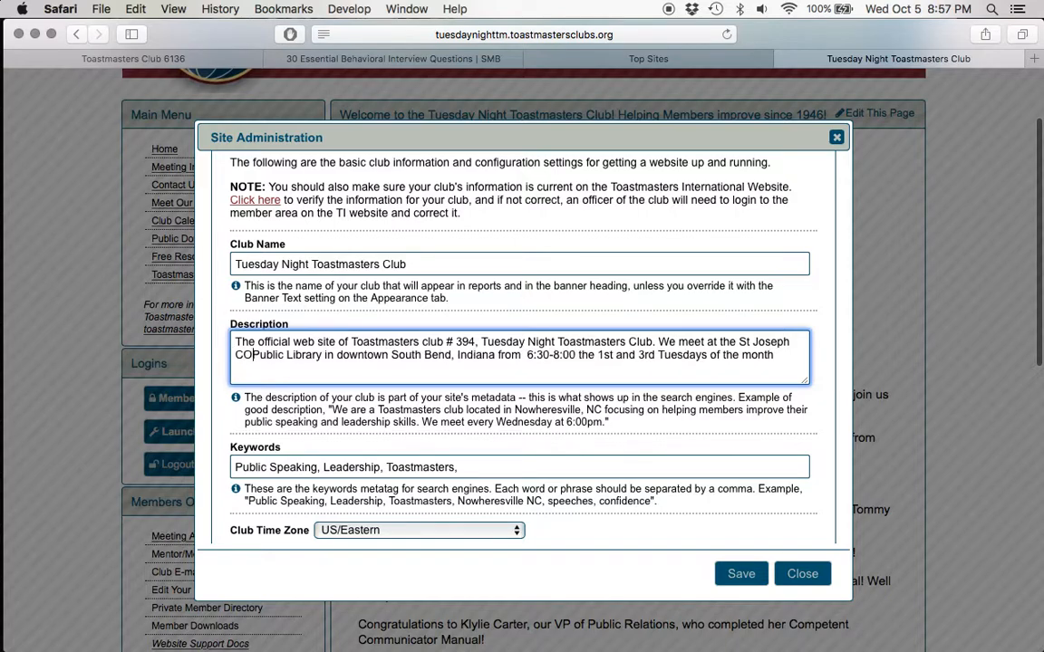
key("BackSpace")
key("BackSpace")
key("BackSpace")
key("BackSpace")
type("ounty")
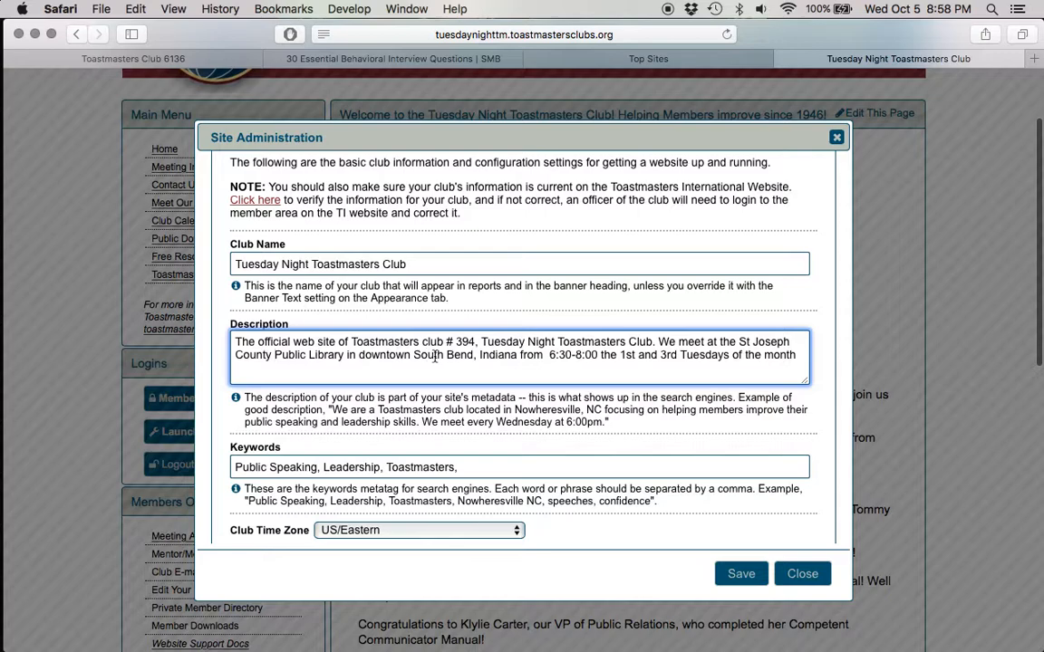
Step: Append "Fear of Speaking." to the site's search-engine keywords
scroll(497, 360, "down", 3)
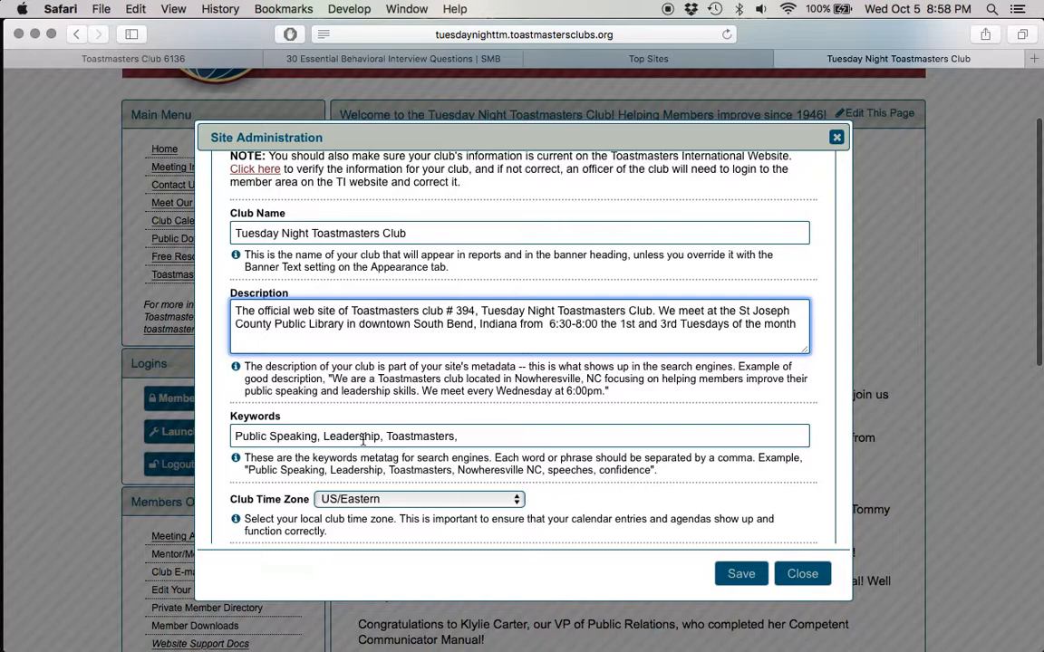
left_click(454, 434)
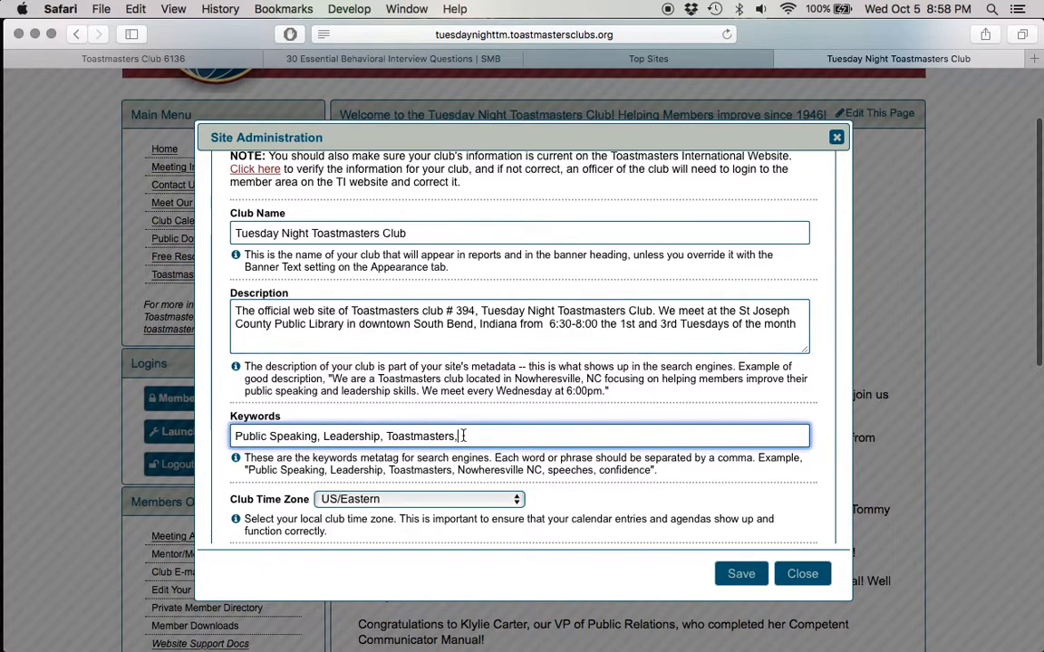
type("Fear of Spe")
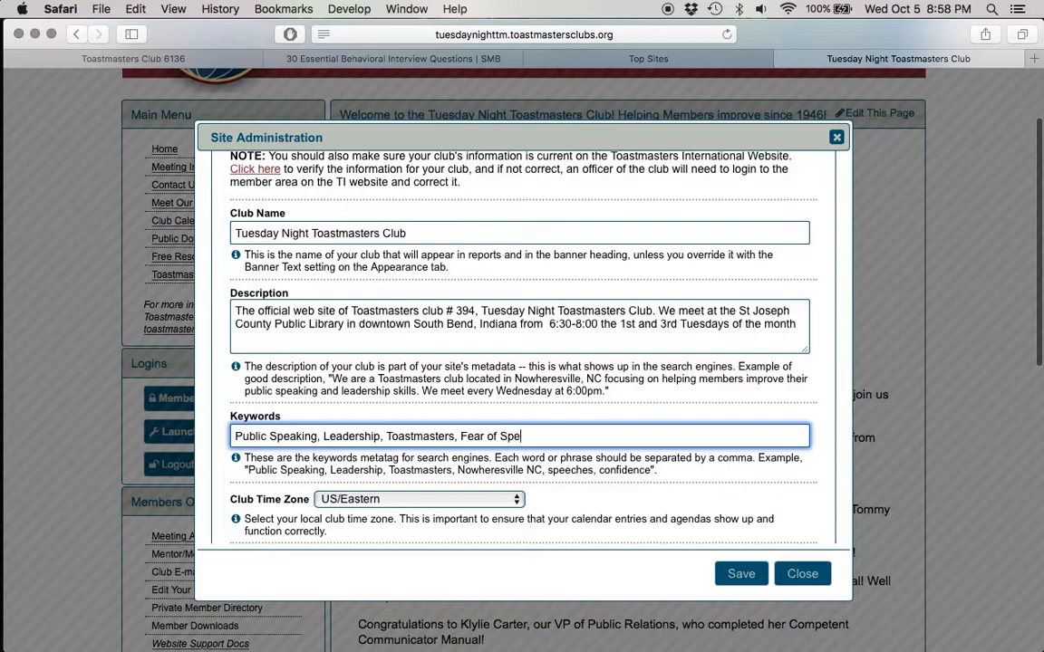
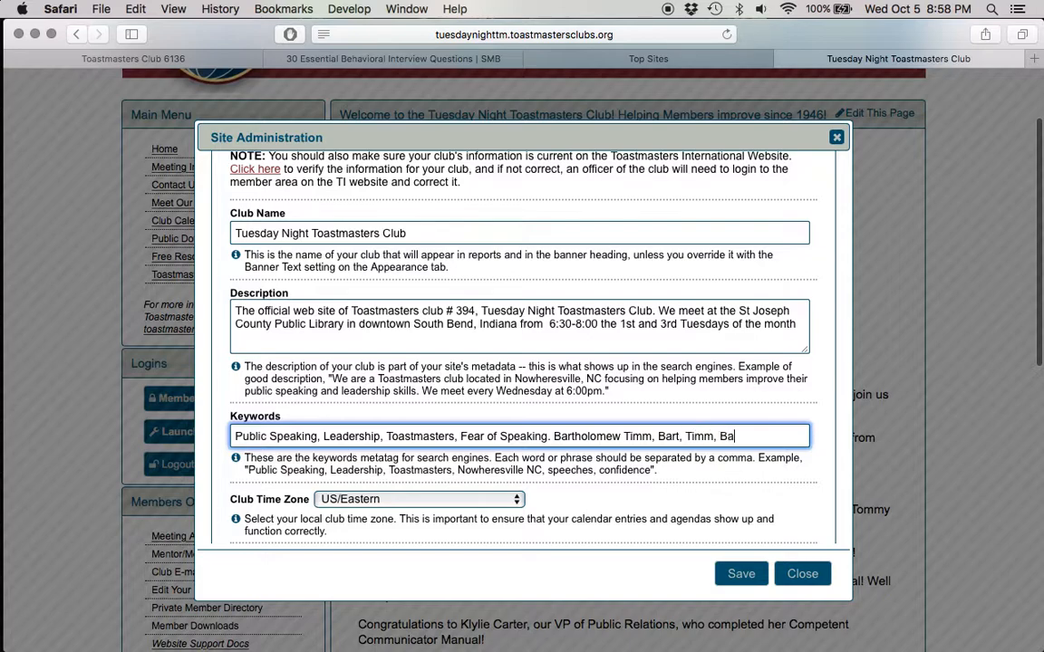
Step: Review the remaining basic settings, save the changes and close the admin console
scroll(806, 372, "down", 3)
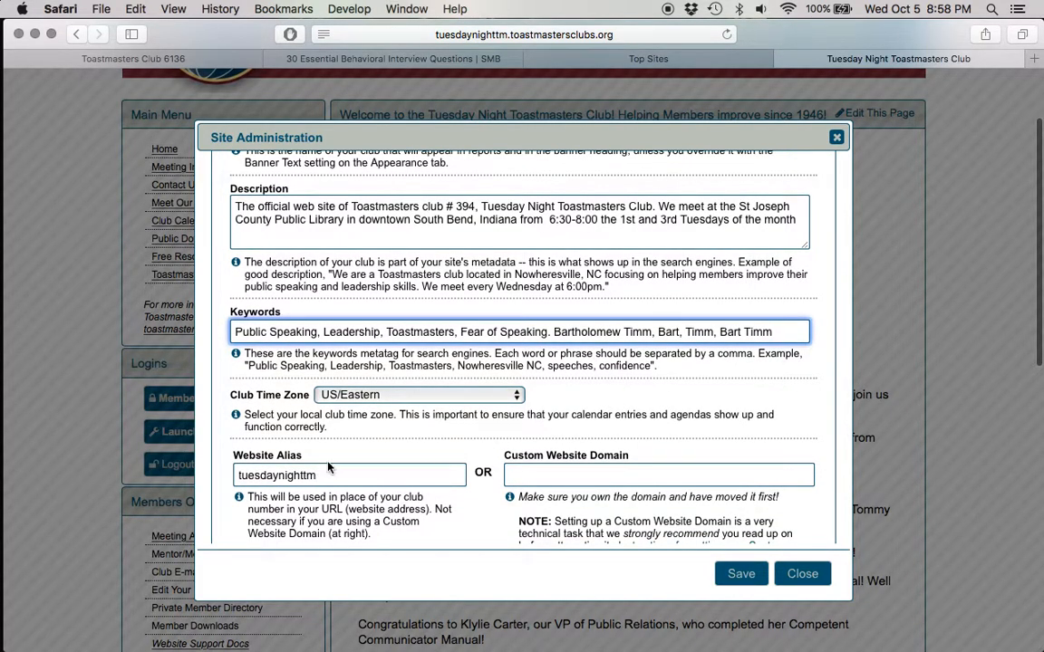
scroll(450, 452, "down", 4)
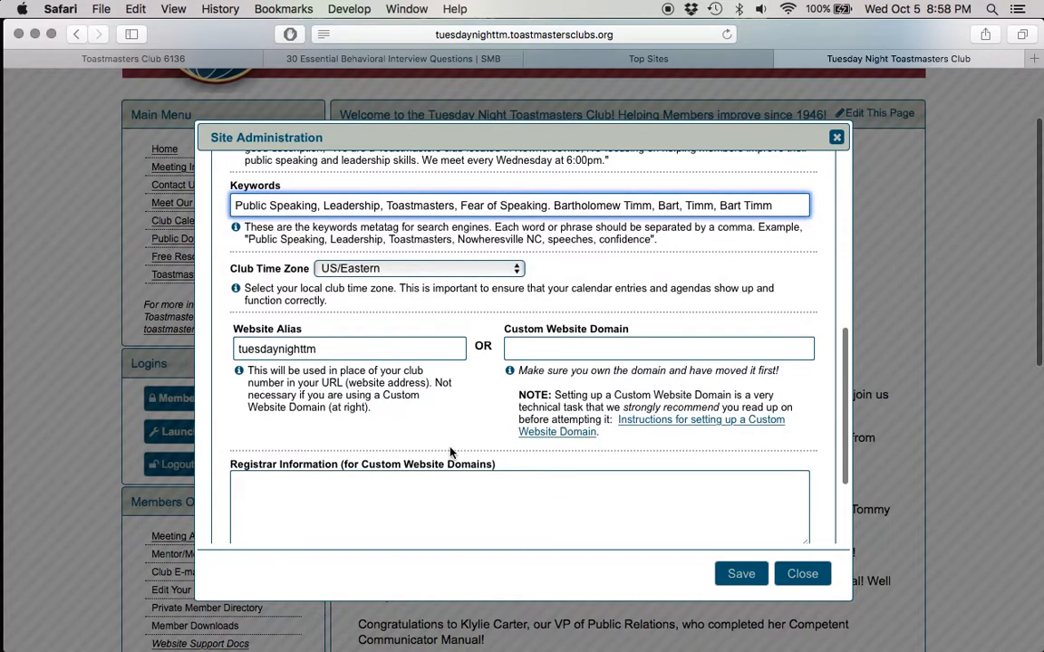
scroll(454, 399, "down", 3)
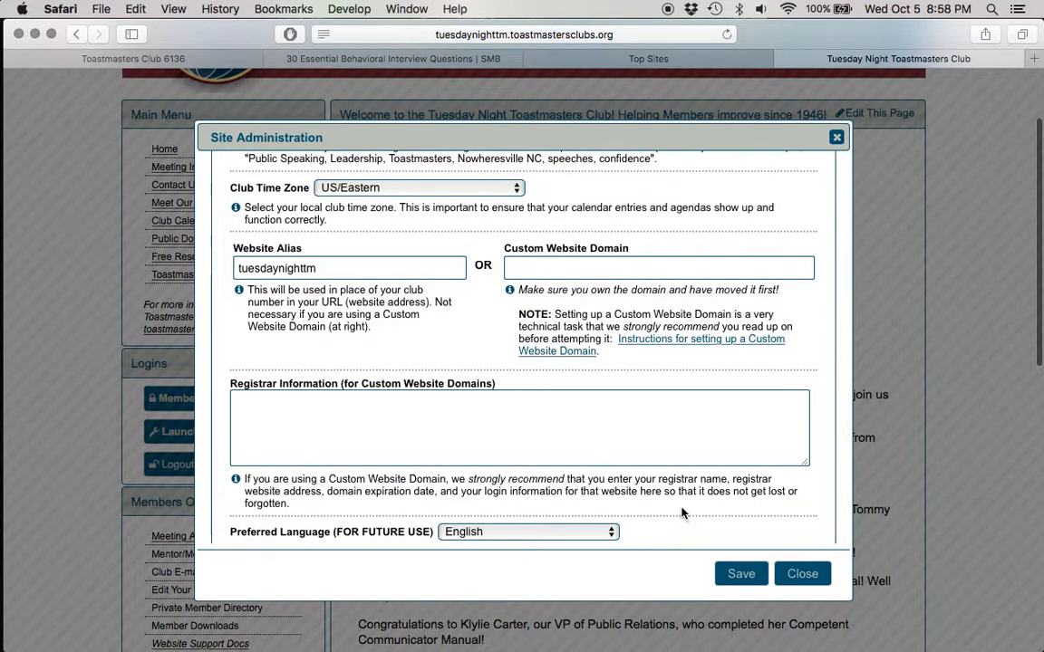
scroll(678, 513, "down", 2)
left_click(739, 574)
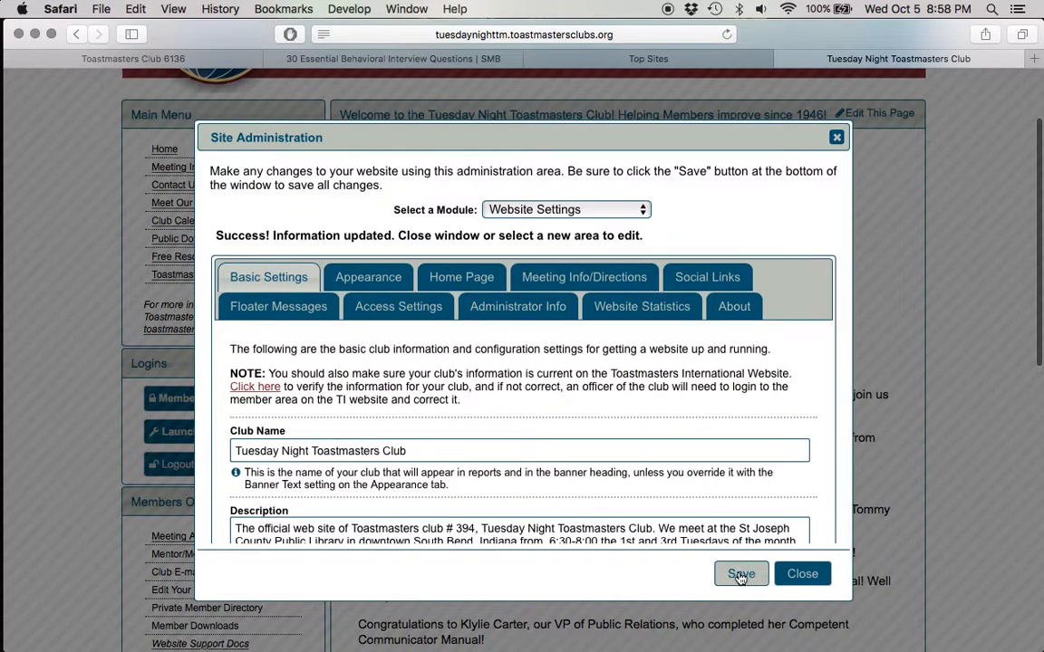
left_click(801, 574)
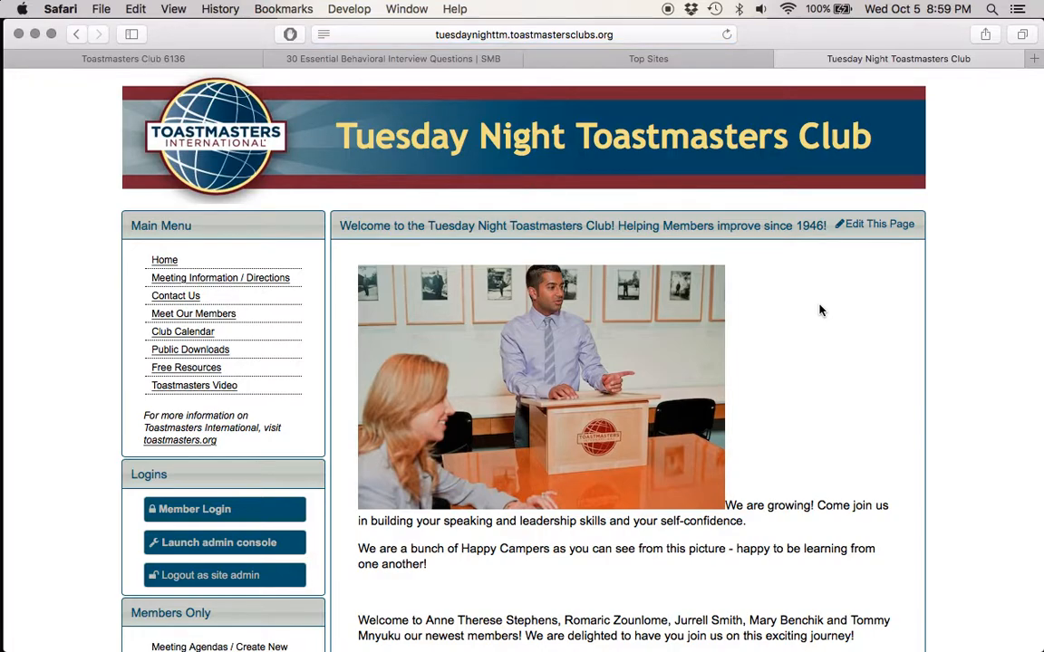
Step: Relaunch the admin console and show the website's Appearance settings
right_click(819, 310)
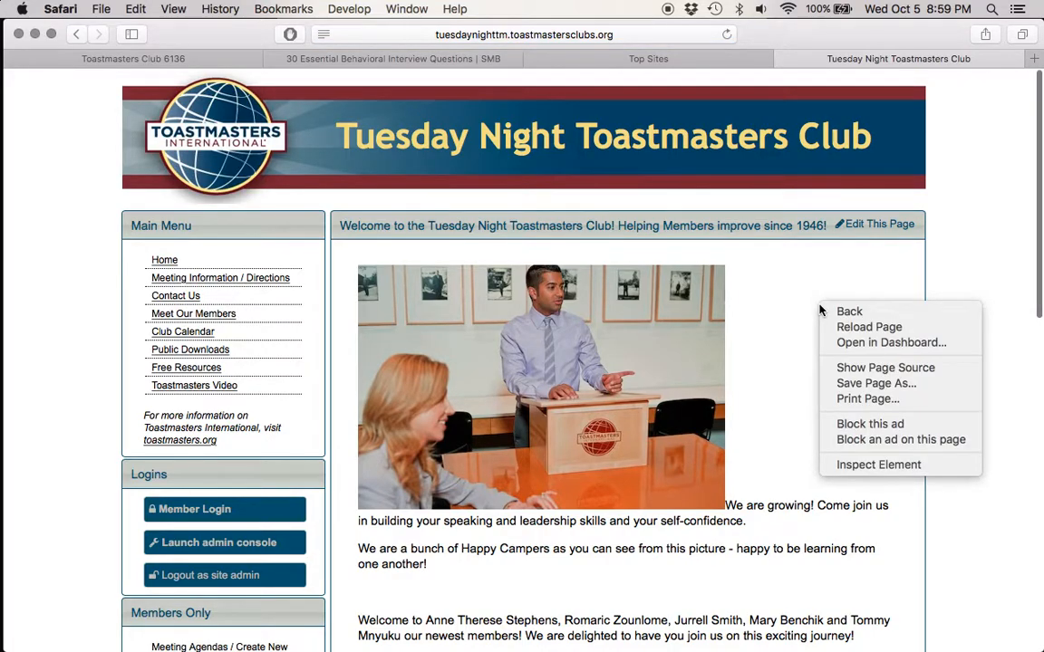
left_click(206, 542)
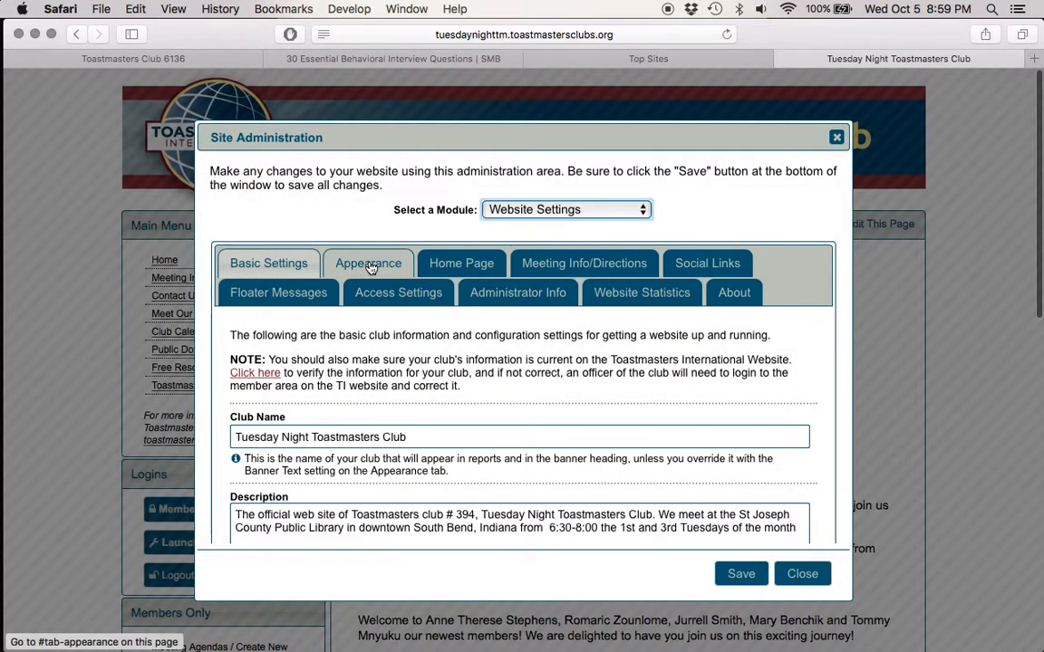
left_click(371, 266)
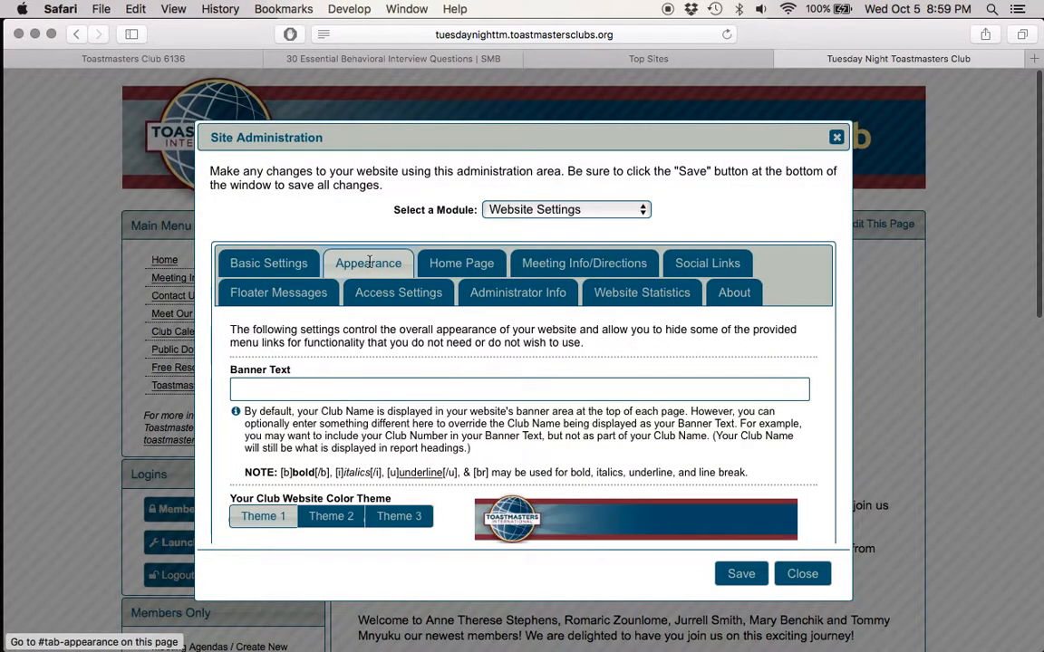
Step: Preview Theme 2 and Theme 3 as the club website color theme and return to Theme 1
scroll(753, 434, "down", 1)
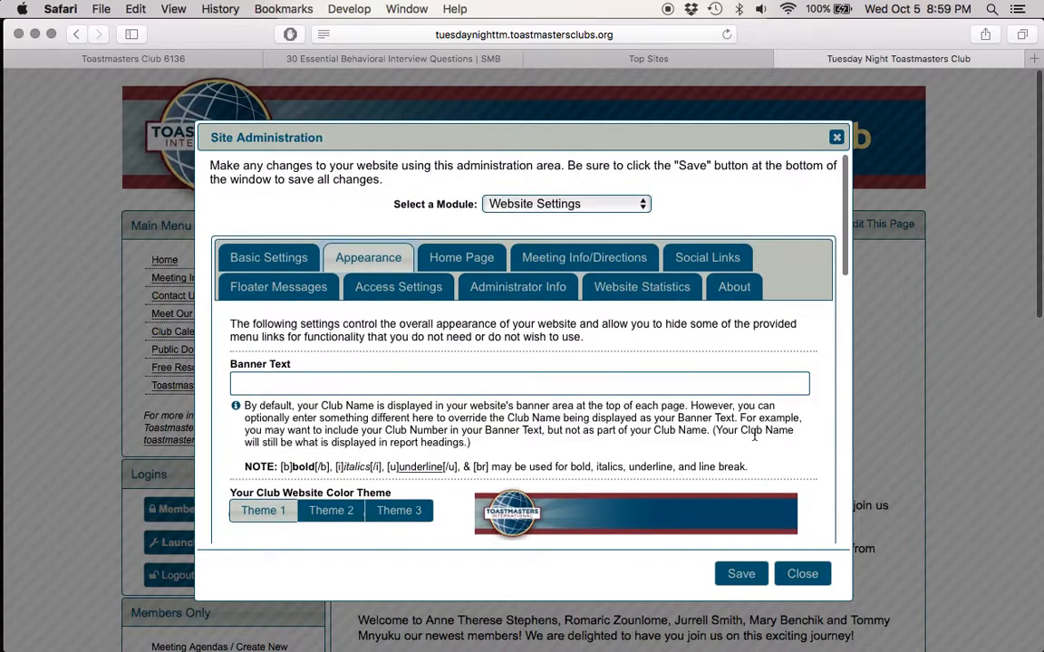
scroll(753, 434, "down", 5)
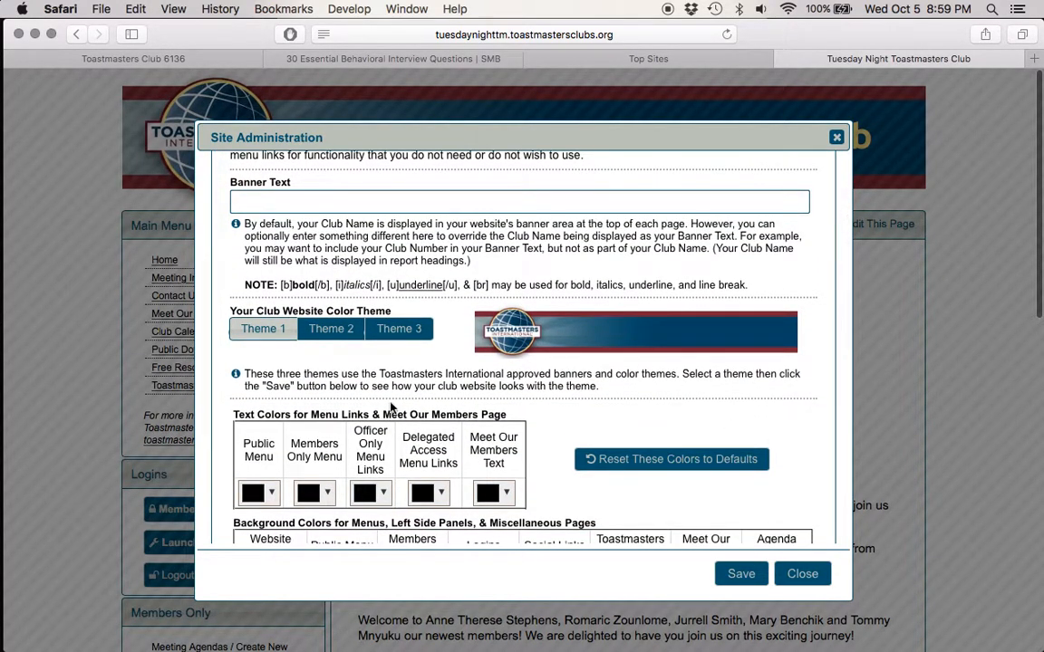
left_click(337, 336)
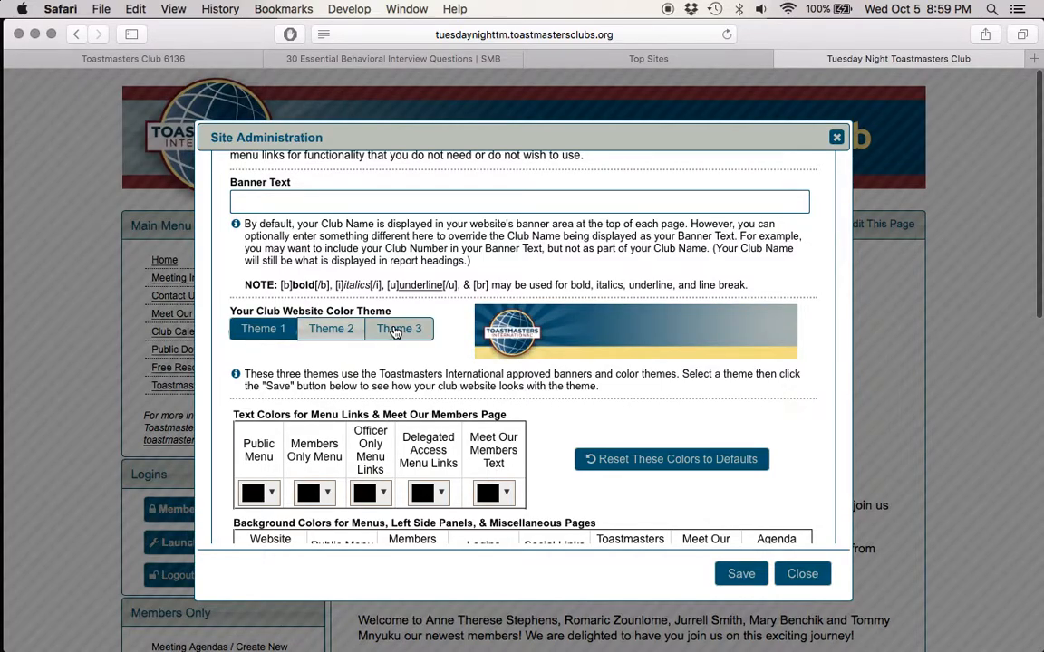
left_click(385, 331)
left_click(264, 332)
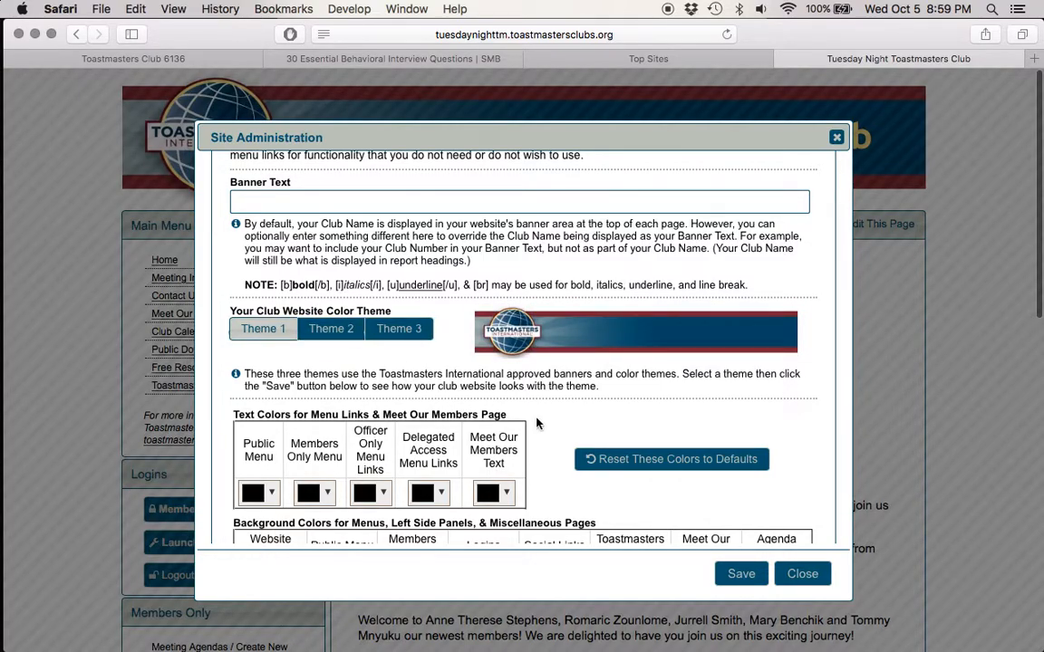
Step: Examine the menu style, admin console window size and Hide Menu Links options in the Appearance settings
scroll(507, 424, "down", 6)
scroll(542, 425, "down", 12)
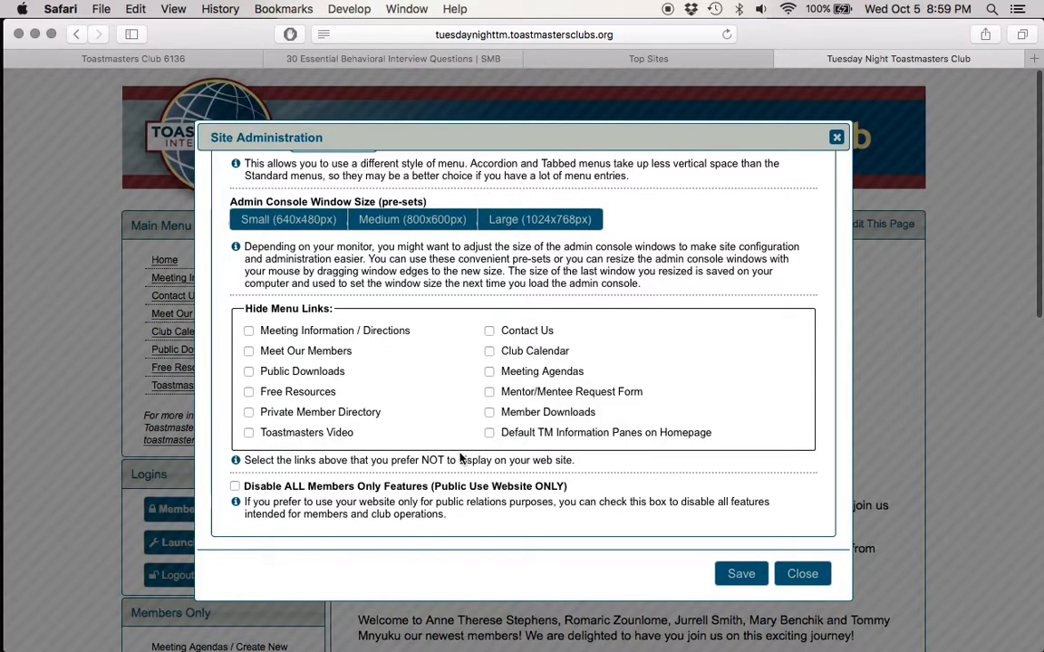
scroll(679, 375, "up", 8)
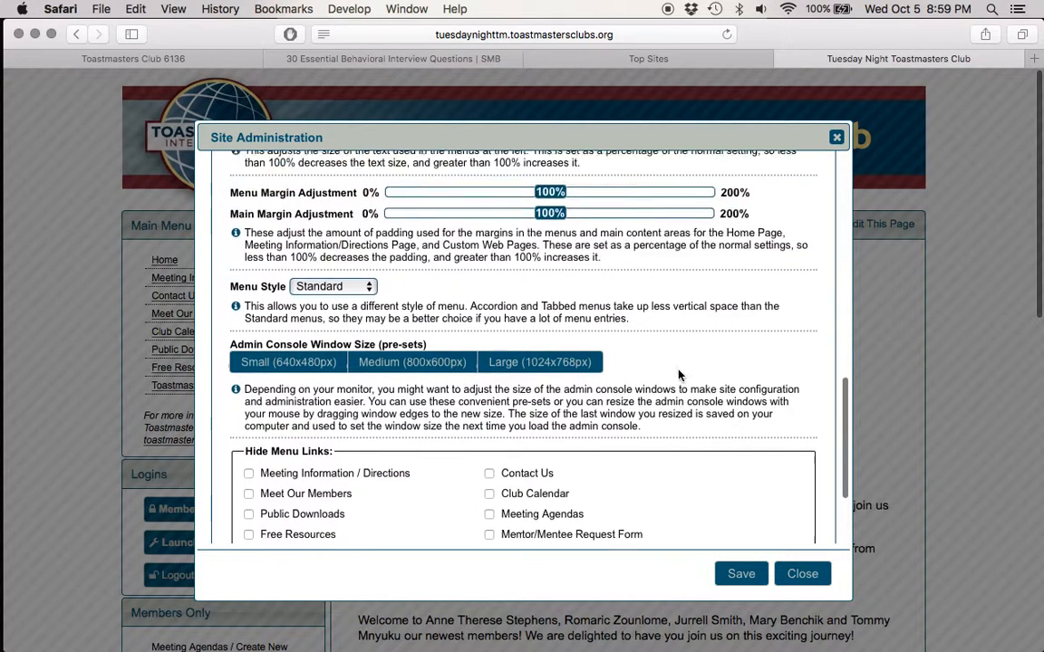
scroll(679, 375, "down", 7)
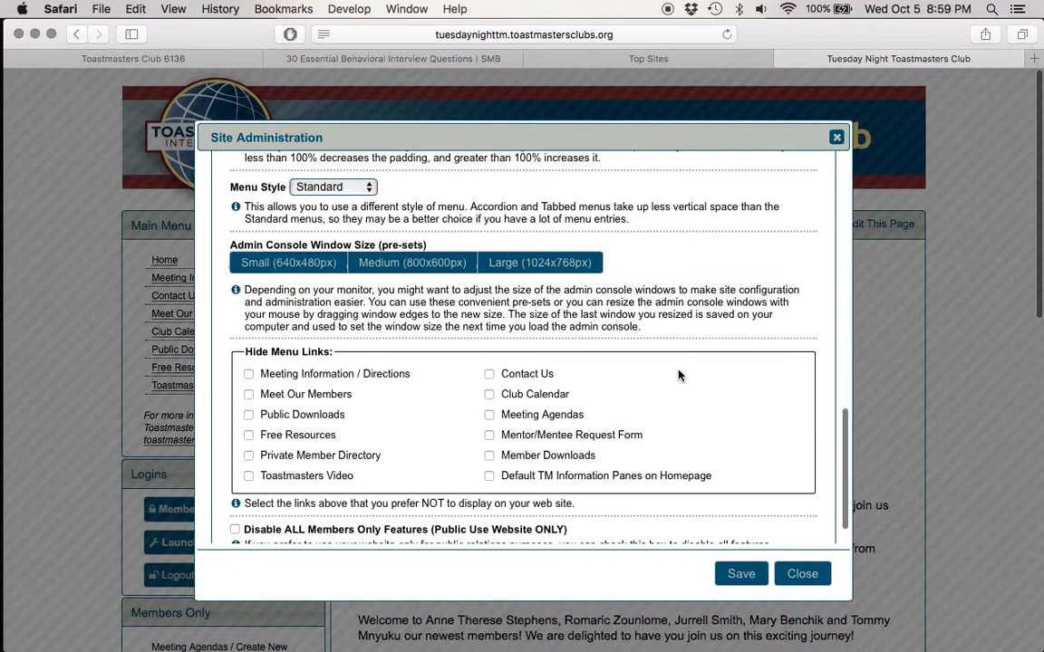
scroll(679, 375, "down", 1)
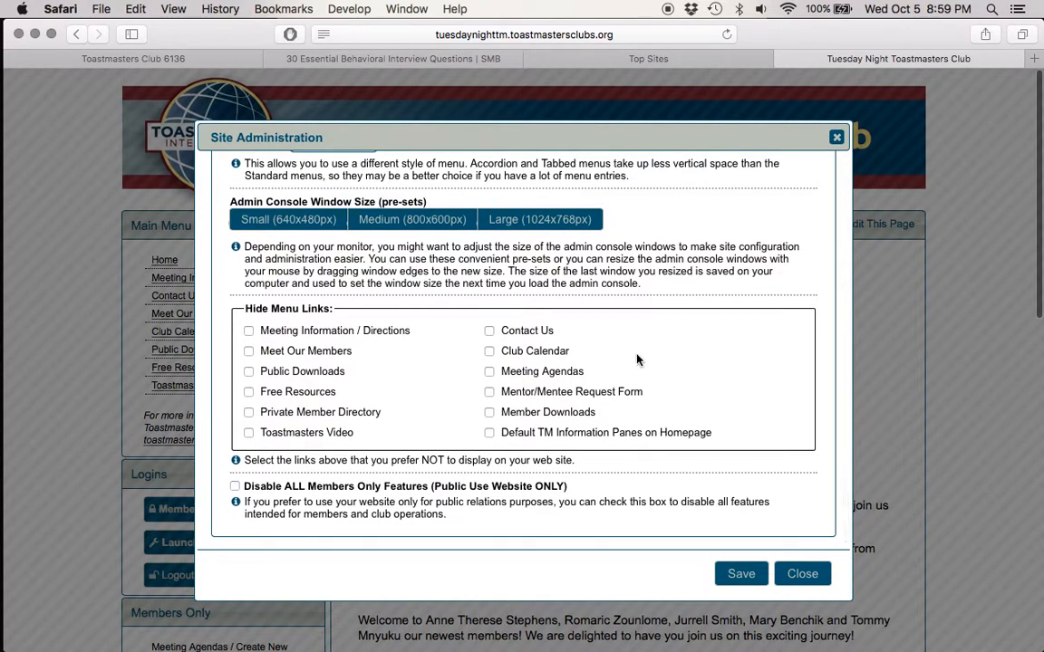
Step: Save the appearance settings and bring up the Home Page Content editor in the Home Page settings
left_click(740, 575)
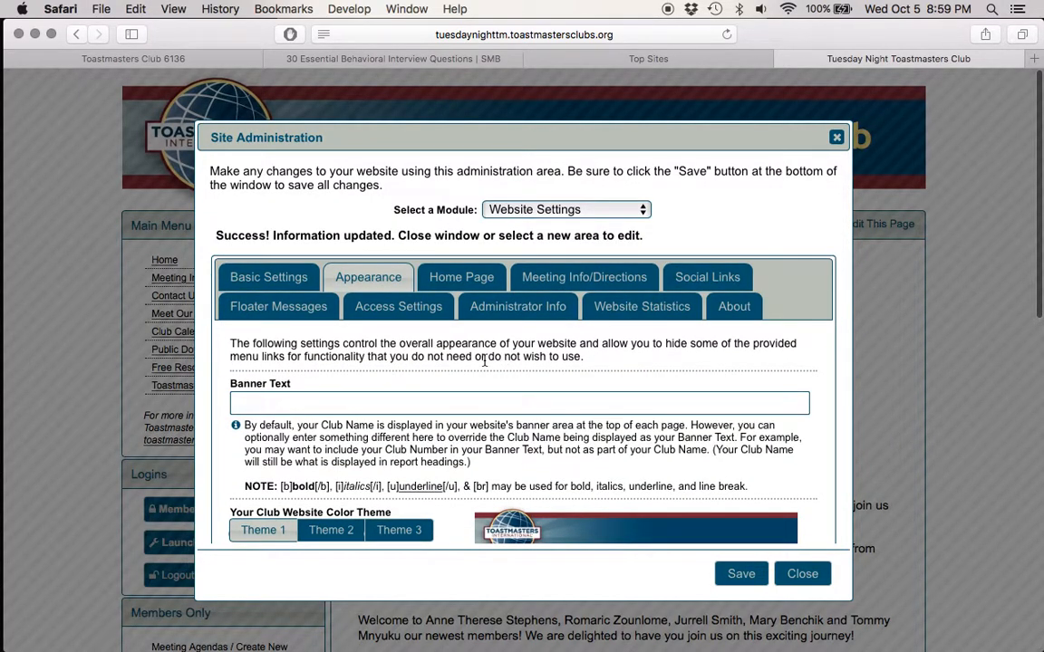
left_click(457, 280)
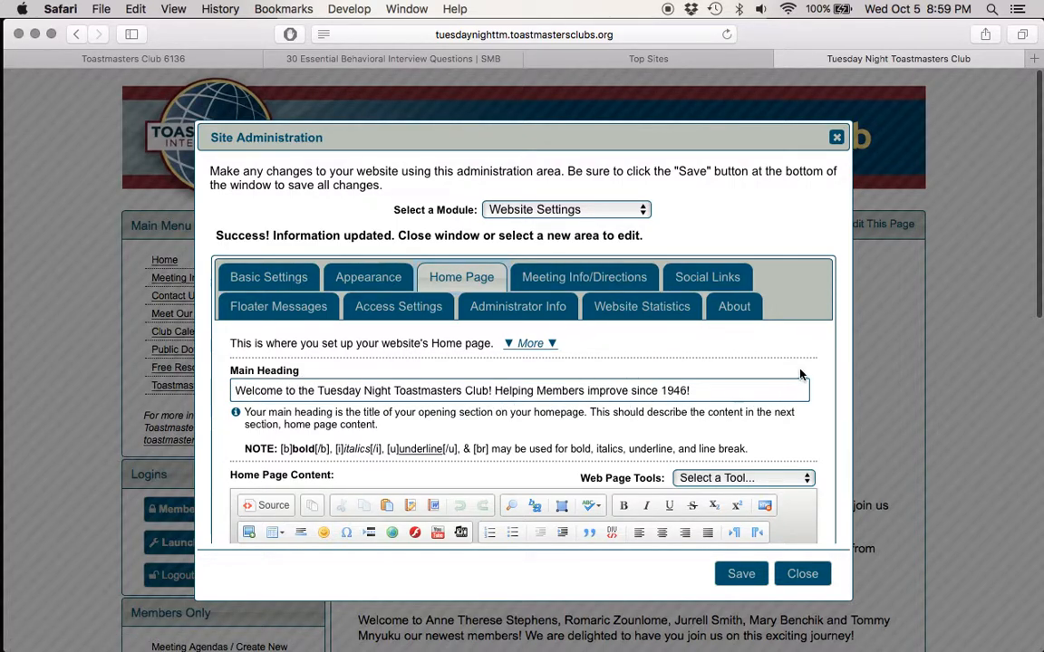
scroll(803, 370, "down", 2)
scroll(802, 370, "down", 5)
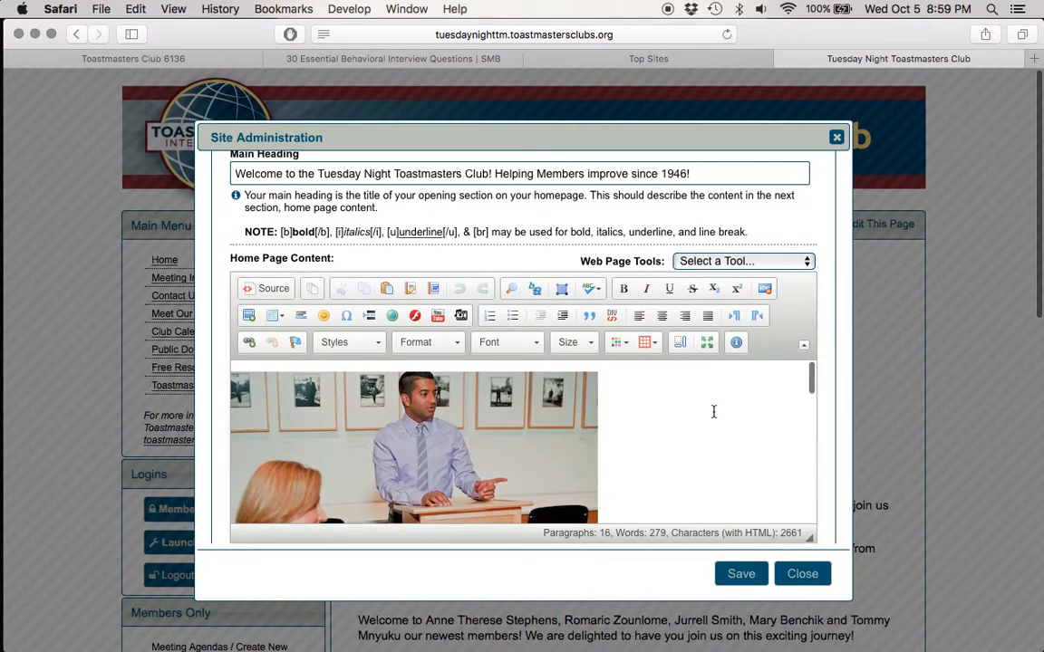
Step: Maximize the home page content editor and cut the photo of the speaker at the lectern from the content
left_click(519, 446)
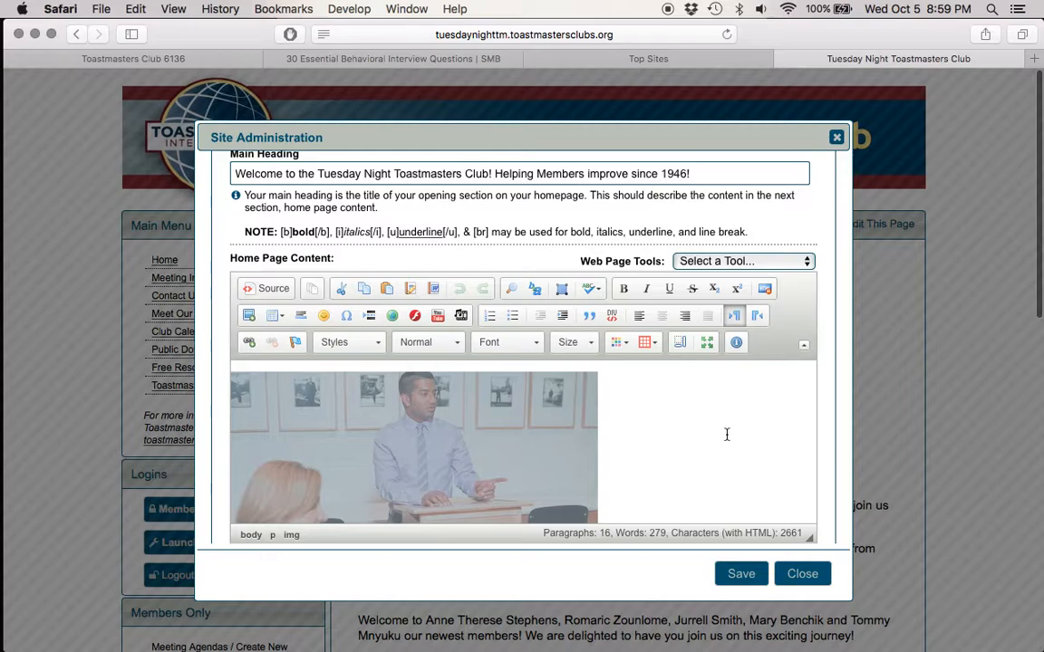
left_click(707, 342)
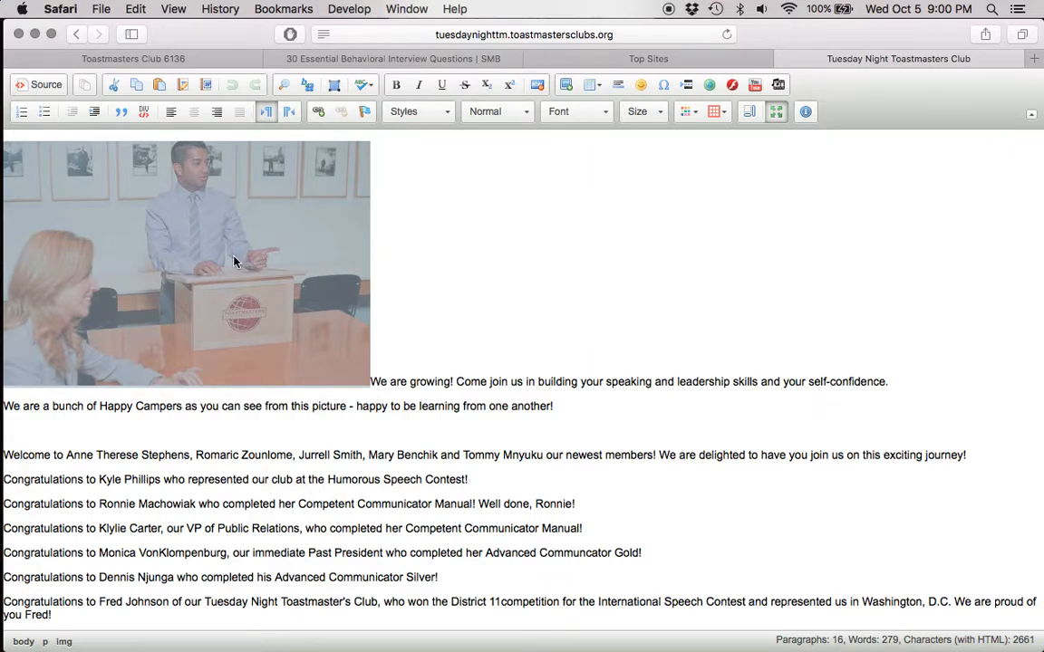
left_click(116, 88)
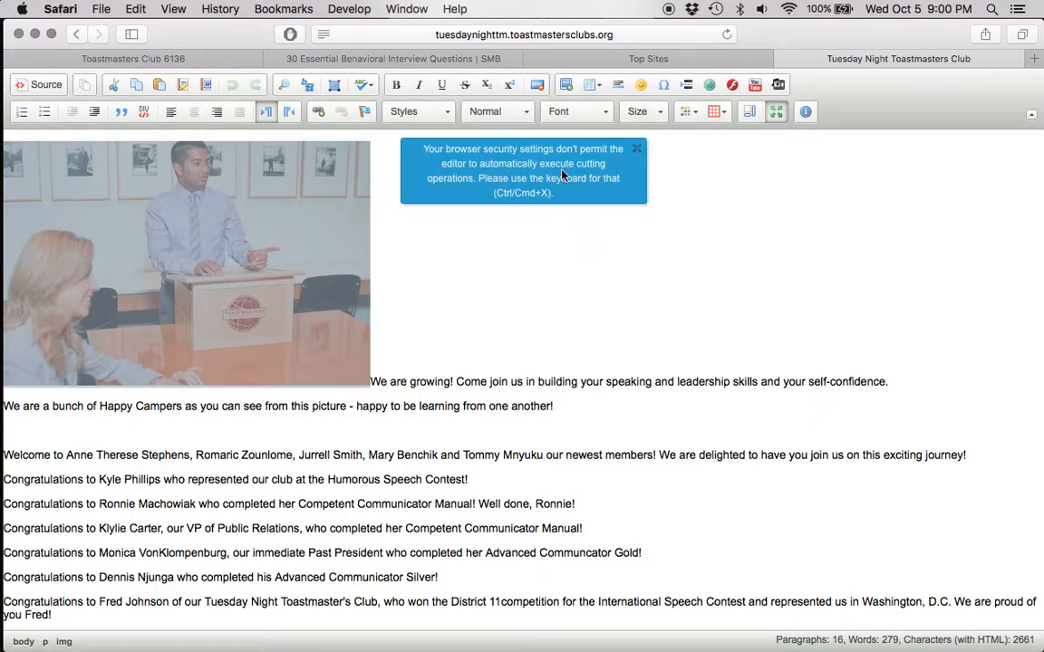
left_click(636, 150)
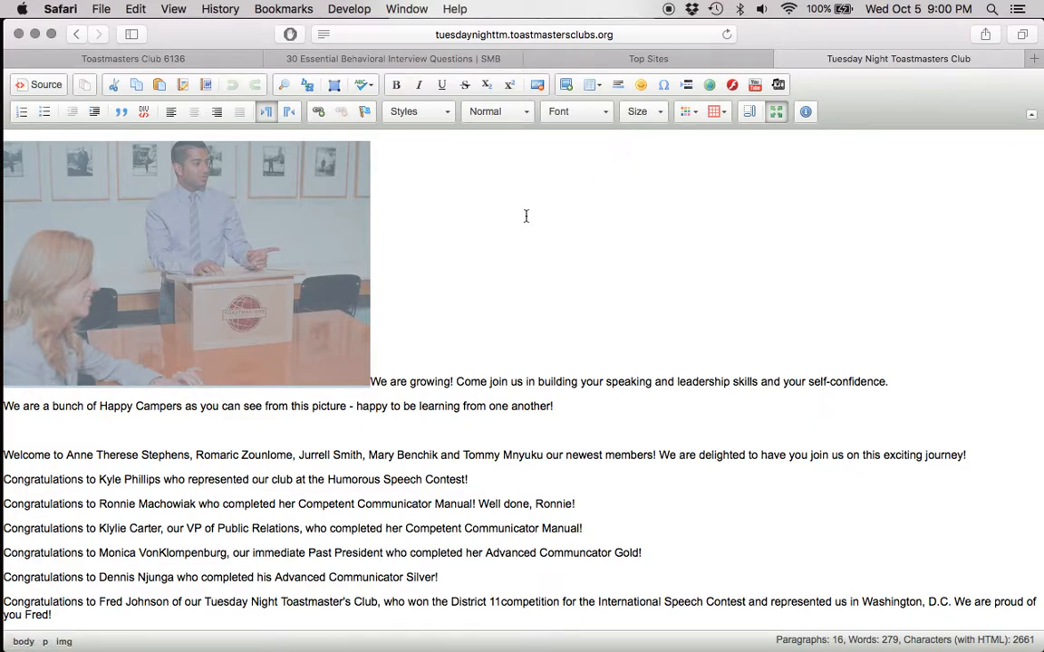
key("super+x")
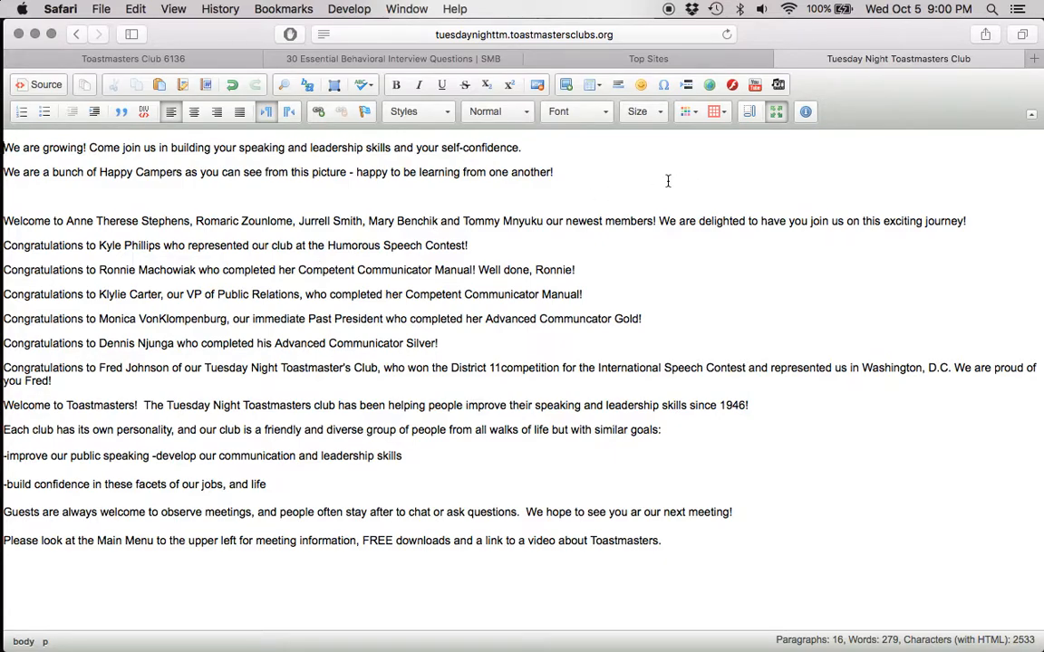
Step: Browse the Toastmasters stock images, then insert the wide group photo from the club's own image library at the start of the content
left_click(567, 86)
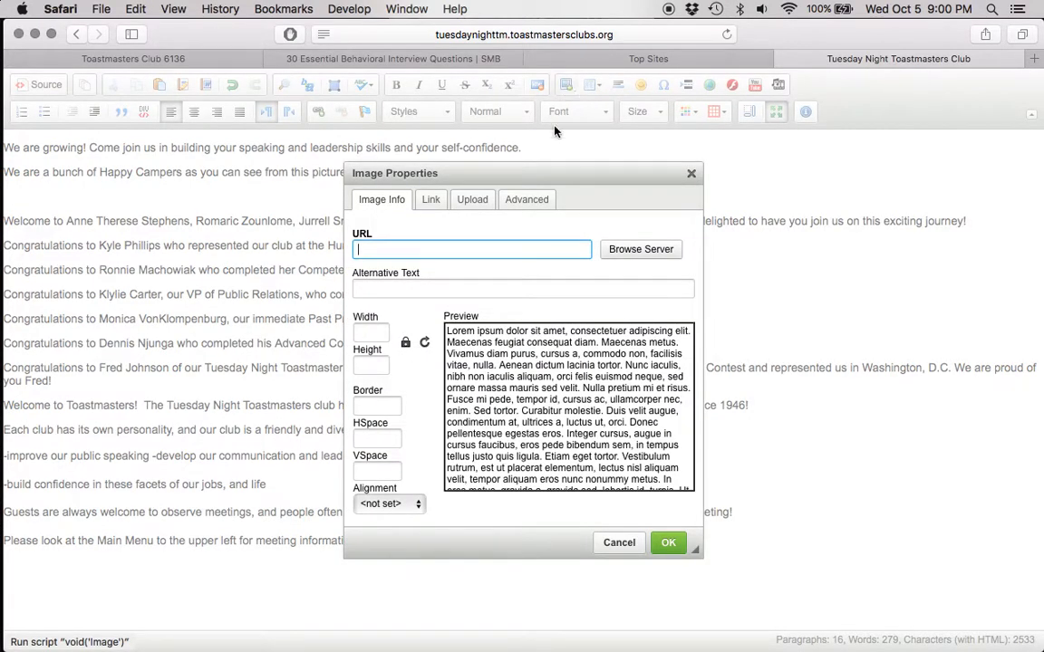
left_click(625, 249)
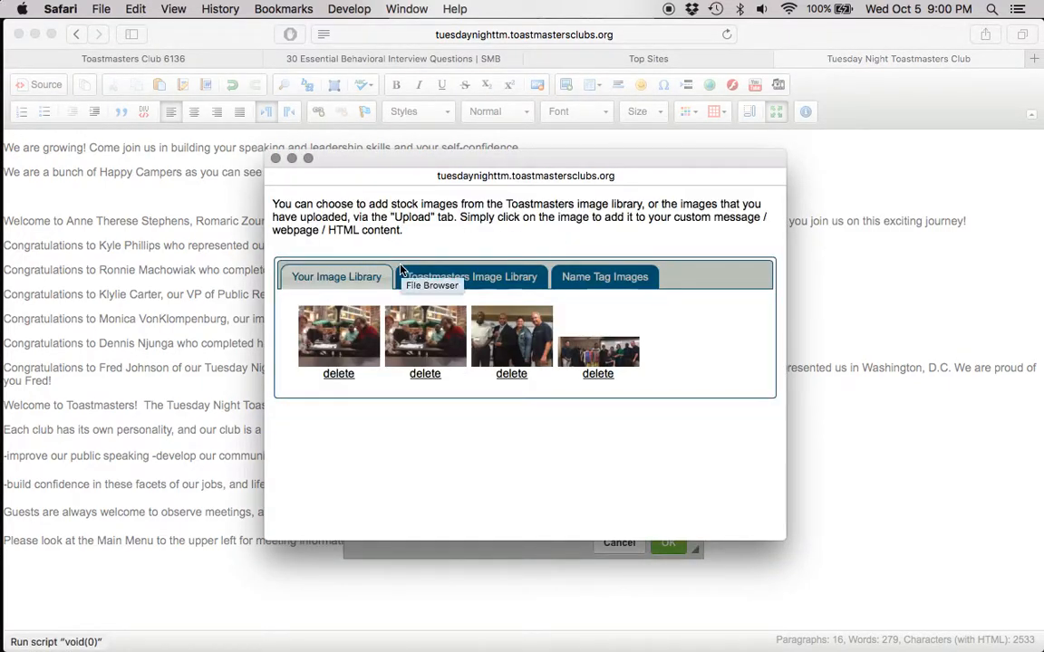
left_click(491, 277)
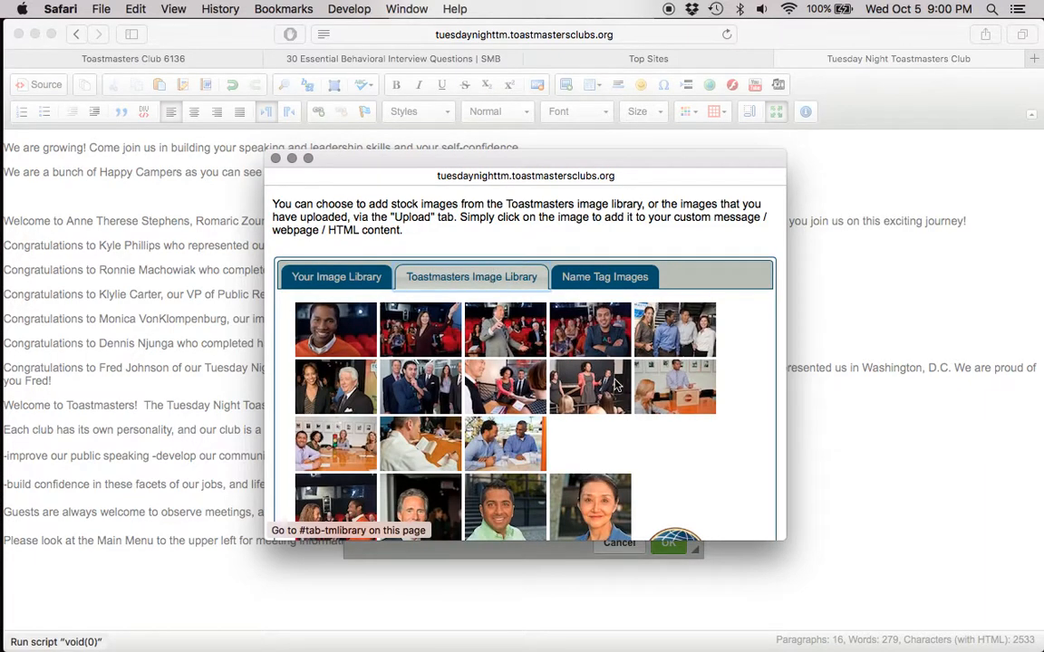
scroll(660, 465, "down", 3)
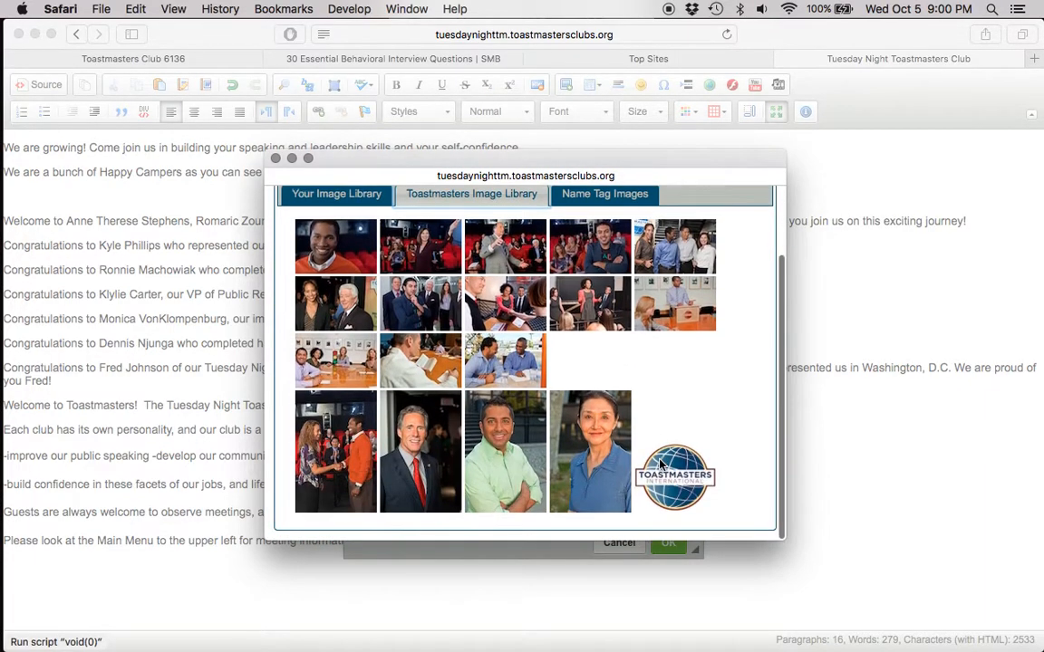
scroll(590, 437, "up", 3)
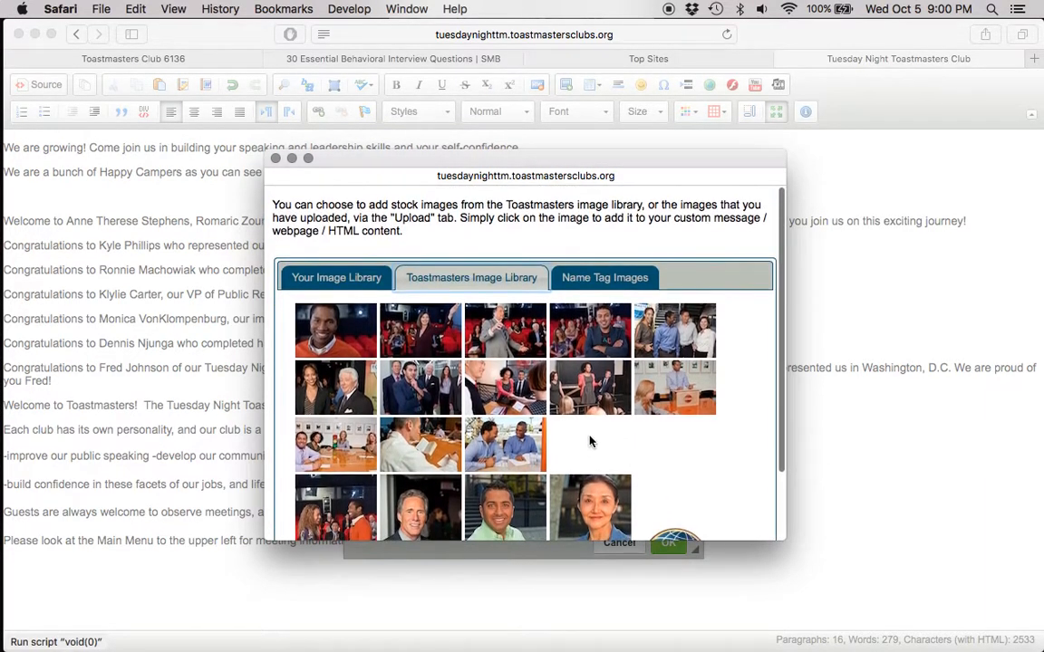
left_click(366, 280)
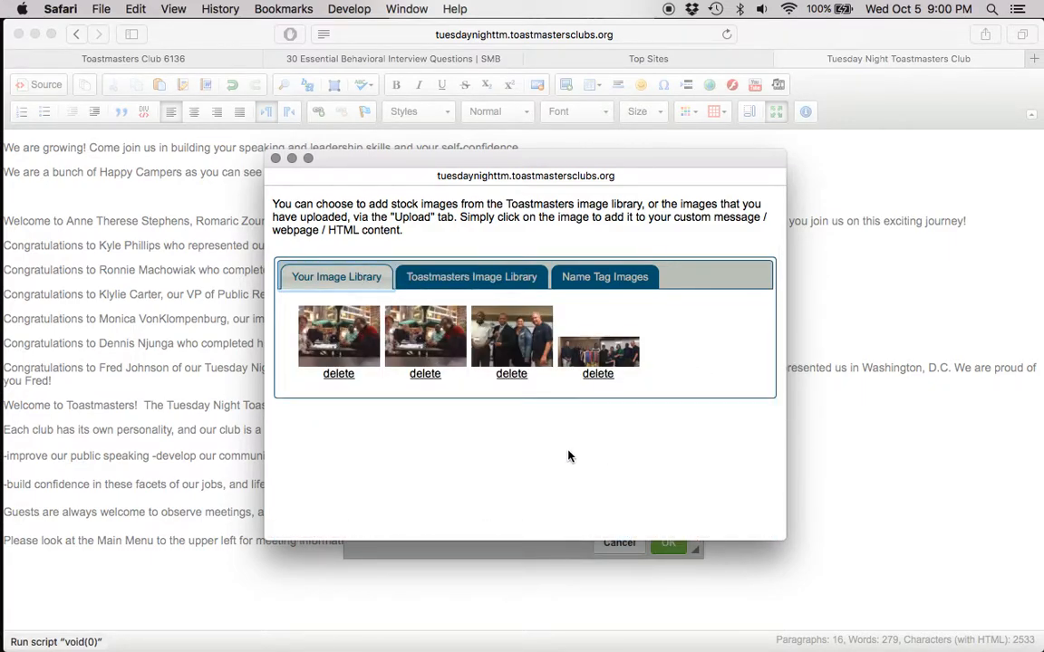
left_click(603, 356)
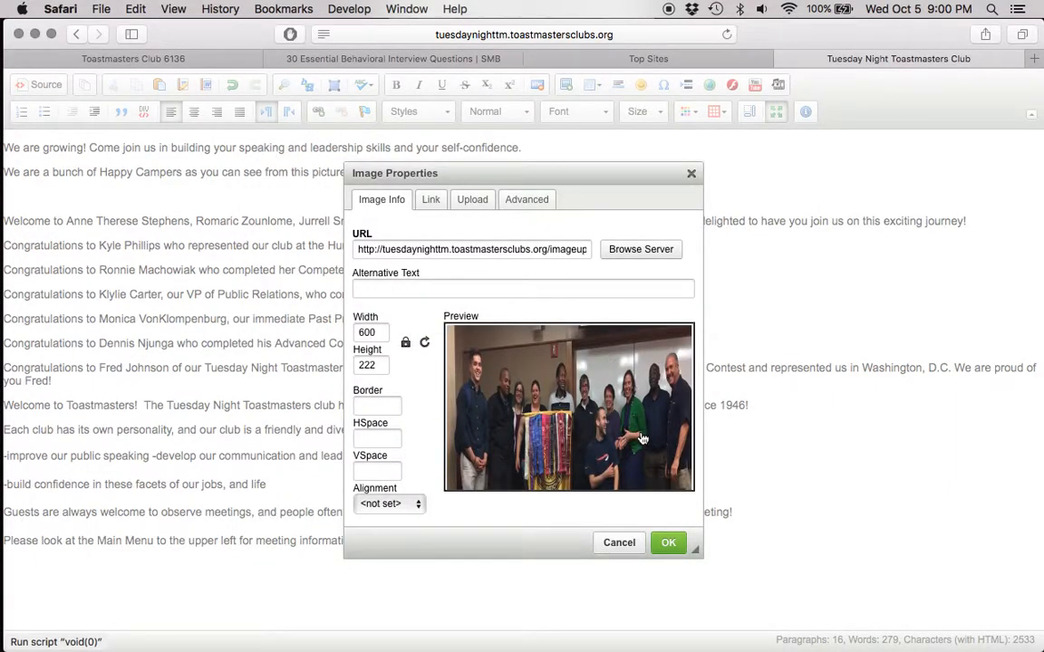
left_click(669, 545)
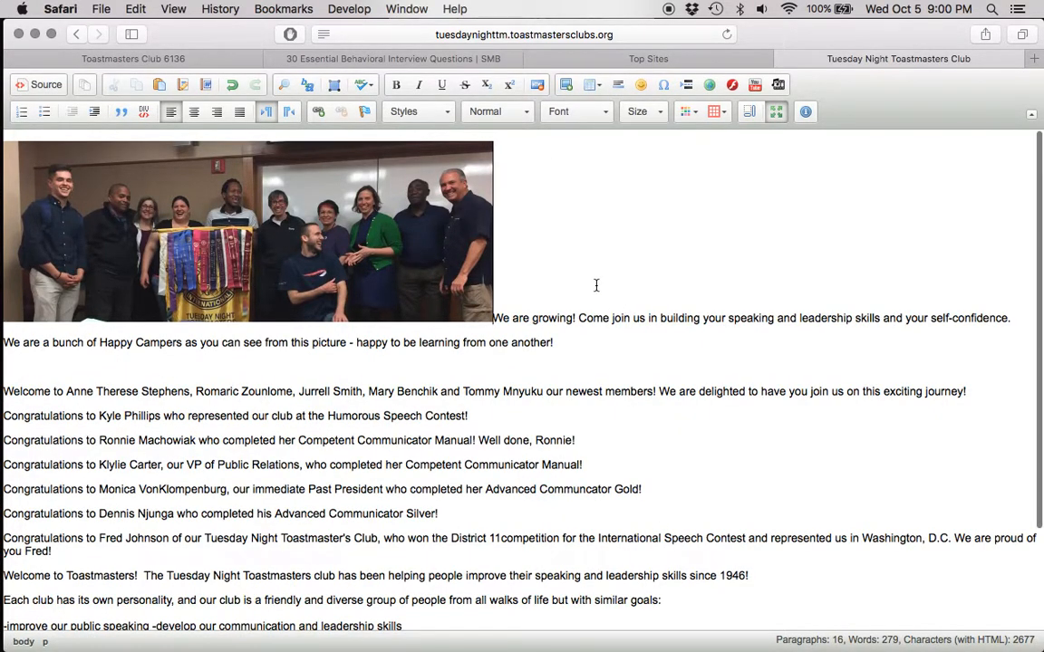
Step: Review the home page text, restore the editor to normal size, save the home page and close the admin console
scroll(596, 285, "down", 3)
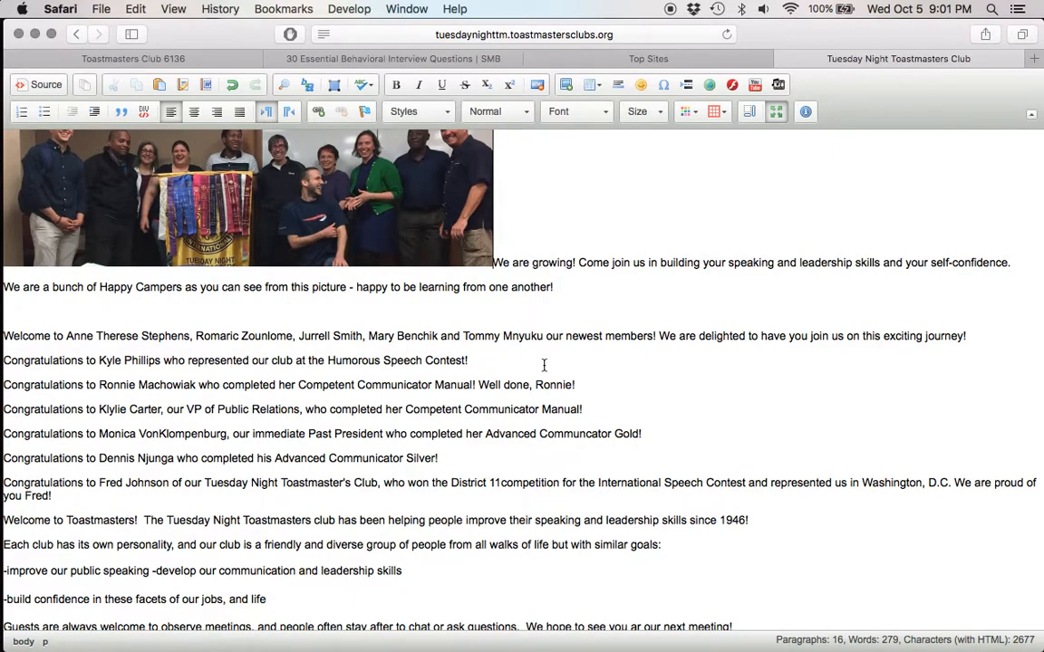
scroll(544, 365, "down", 3)
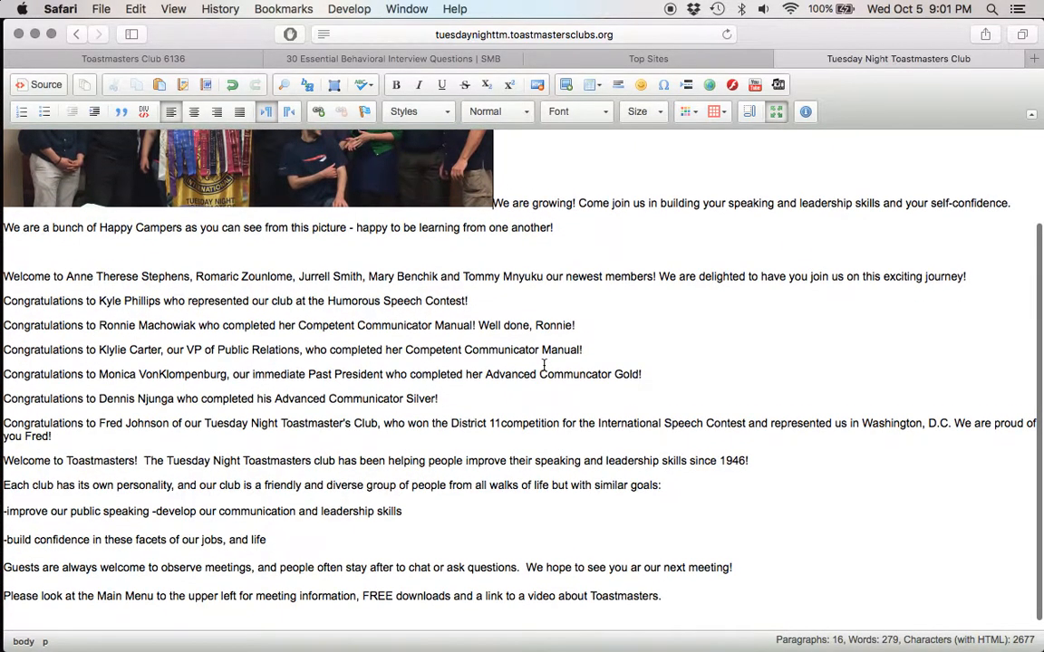
scroll(543, 365, "down", 1)
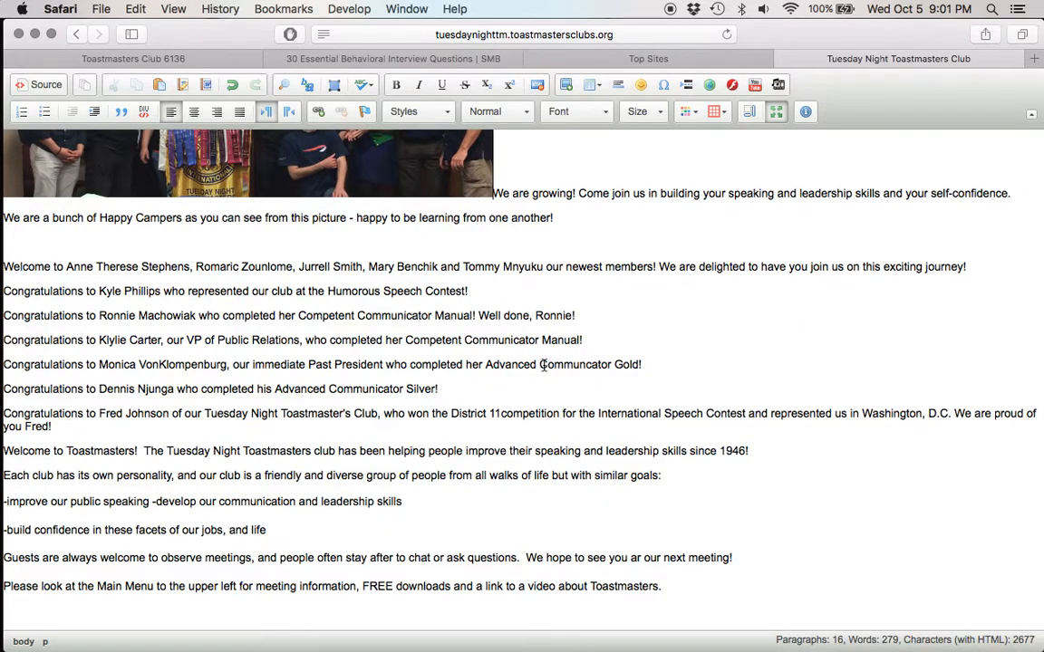
scroll(544, 365, "up", 6)
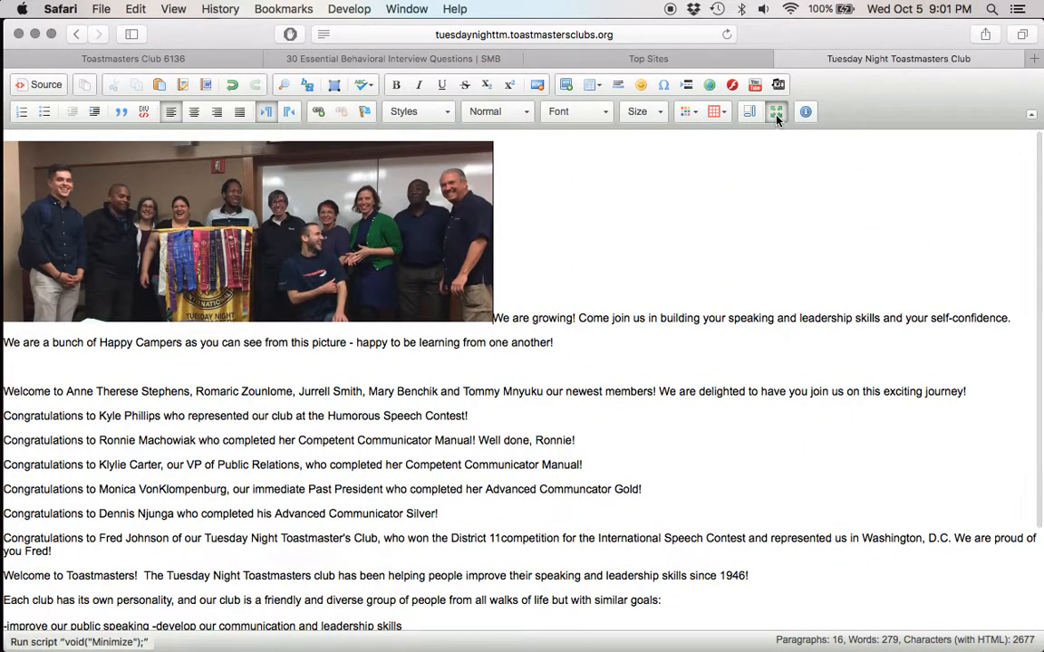
left_click(776, 119)
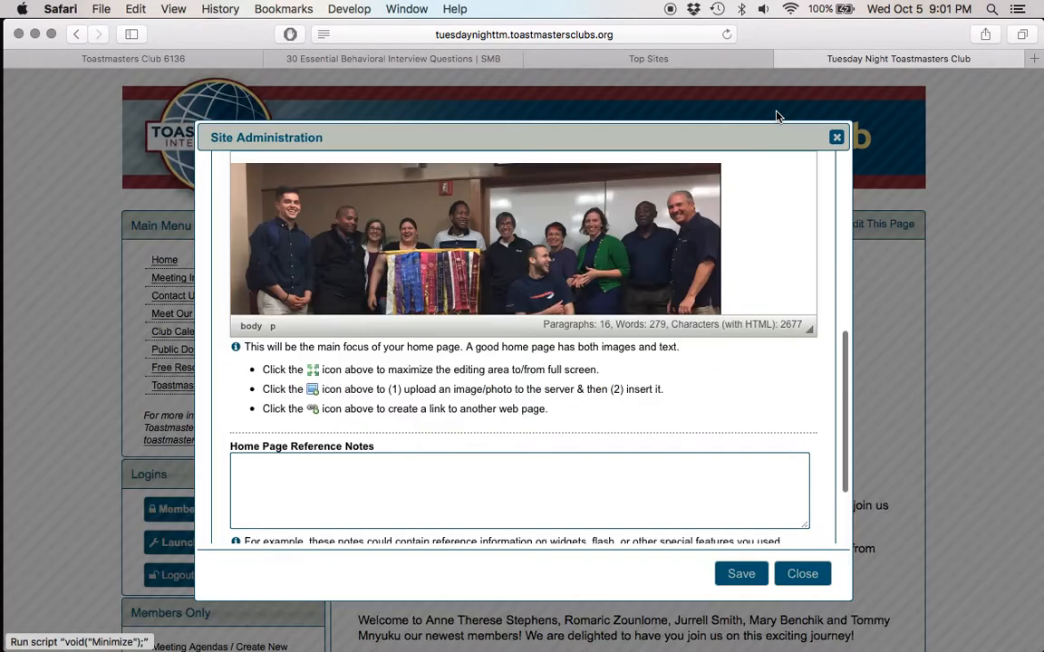
left_click(743, 576)
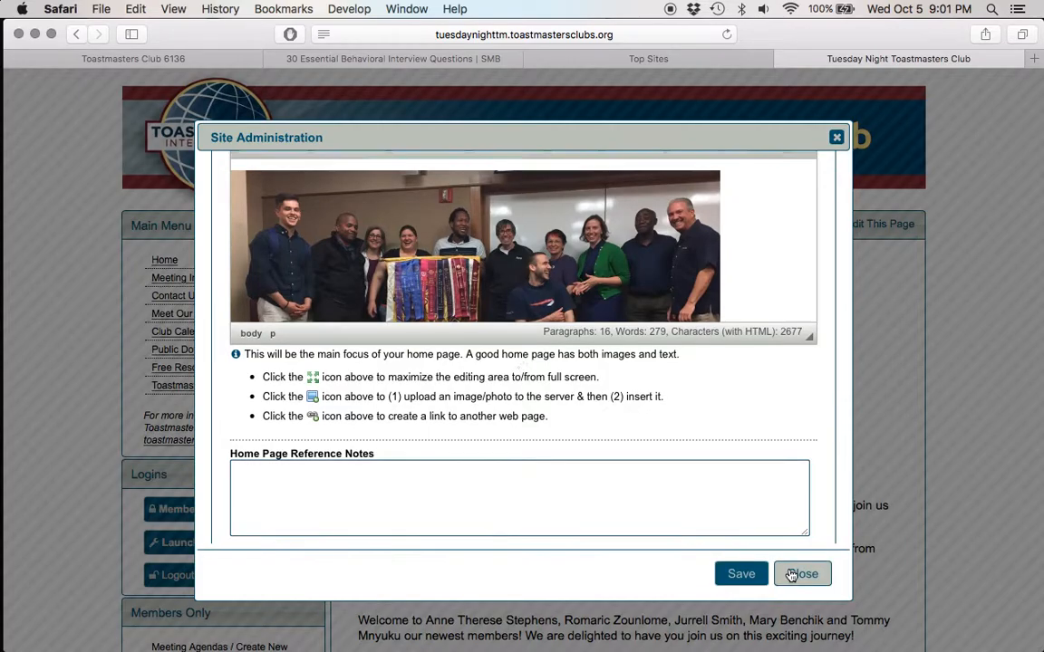
left_click(802, 575)
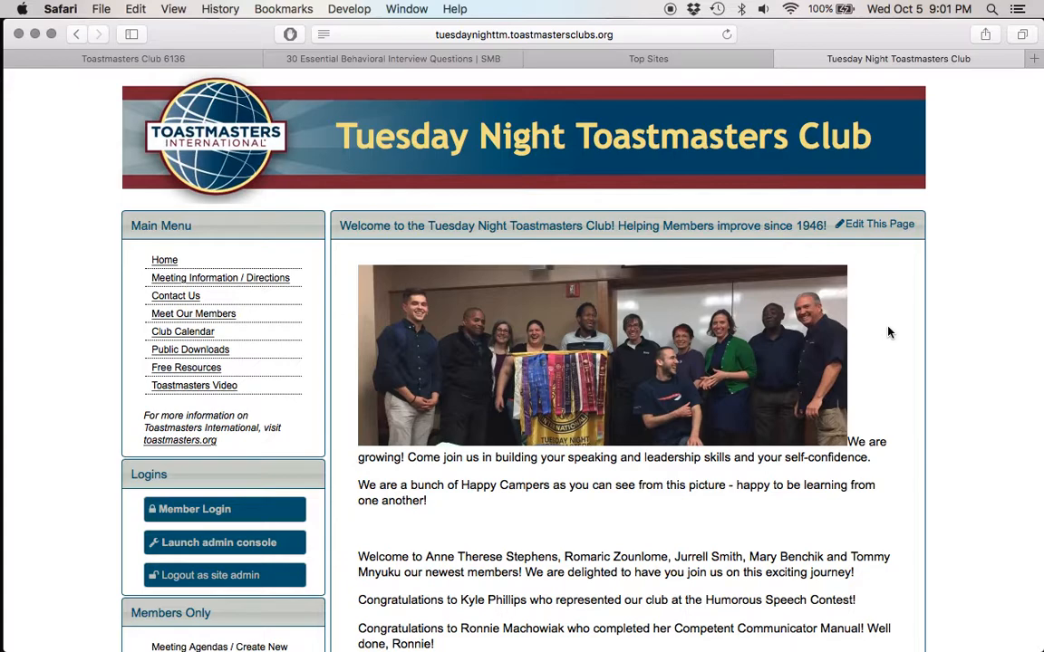
Step: Relaunch the admin console and correct "meeting" to "meet" in the first sentence of the Meeting Information / Directions text
left_click(238, 544)
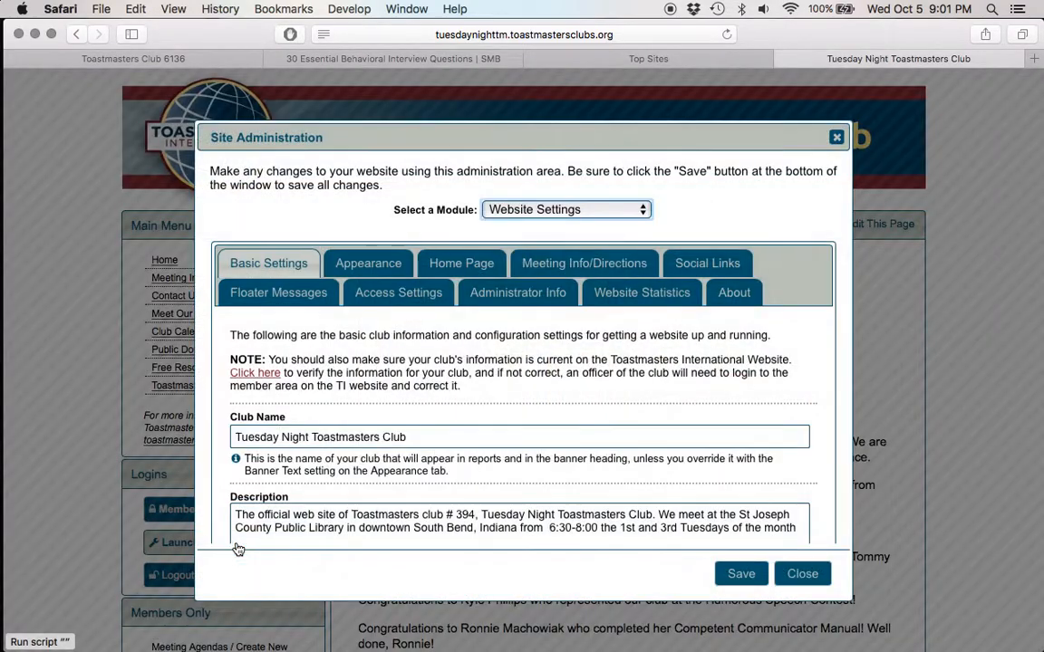
left_click(559, 262)
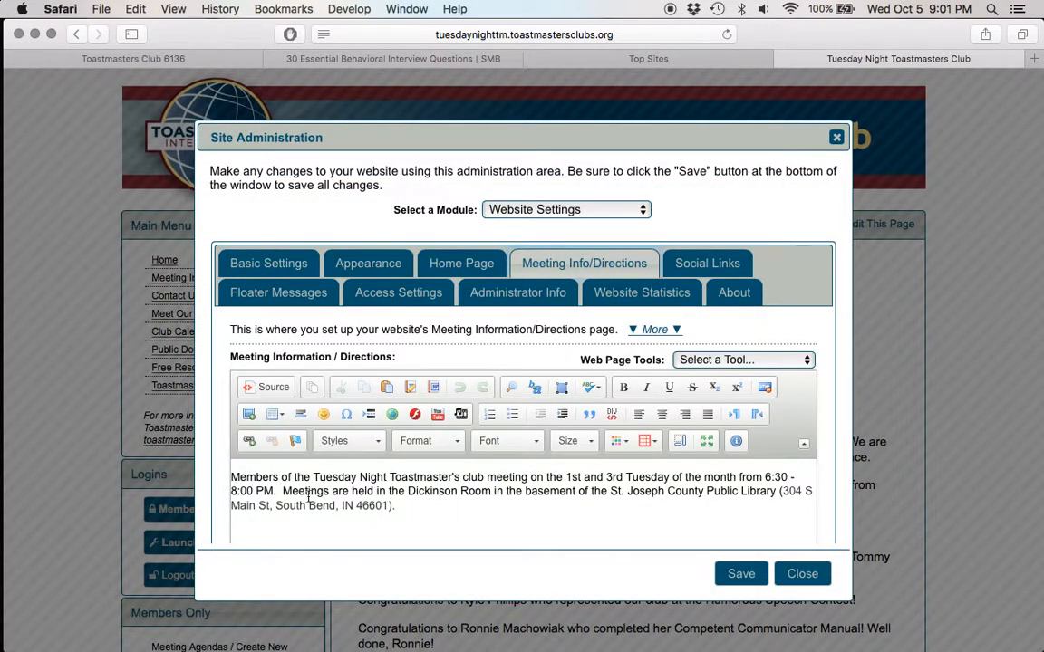
left_click(528, 476)
key("BackSpace")
key("BackSpace")
key("BackSpace")
key("BackSpace")
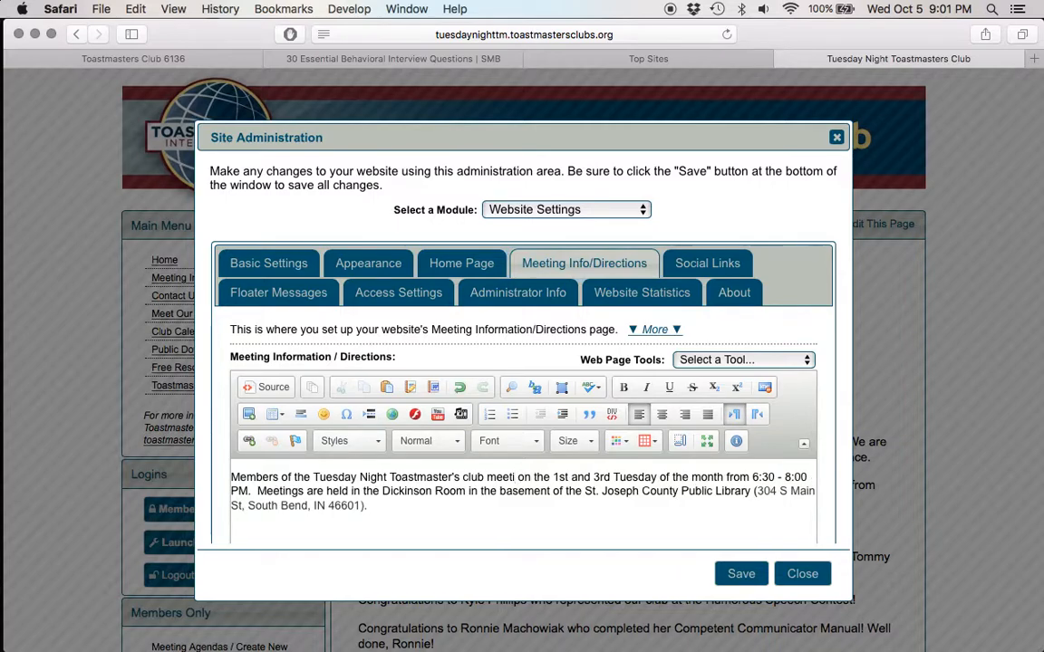
type("t")
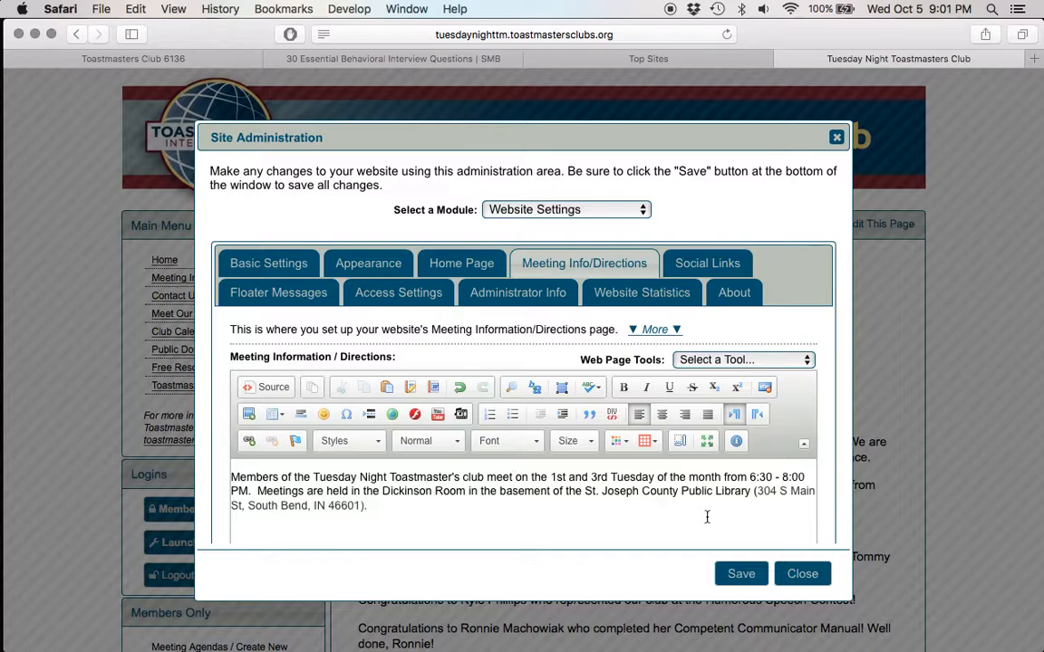
Step: Review the page's reference notes, Google Maps and background color settings, save the meeting information and close the admin console
scroll(523, 512, "down", 5)
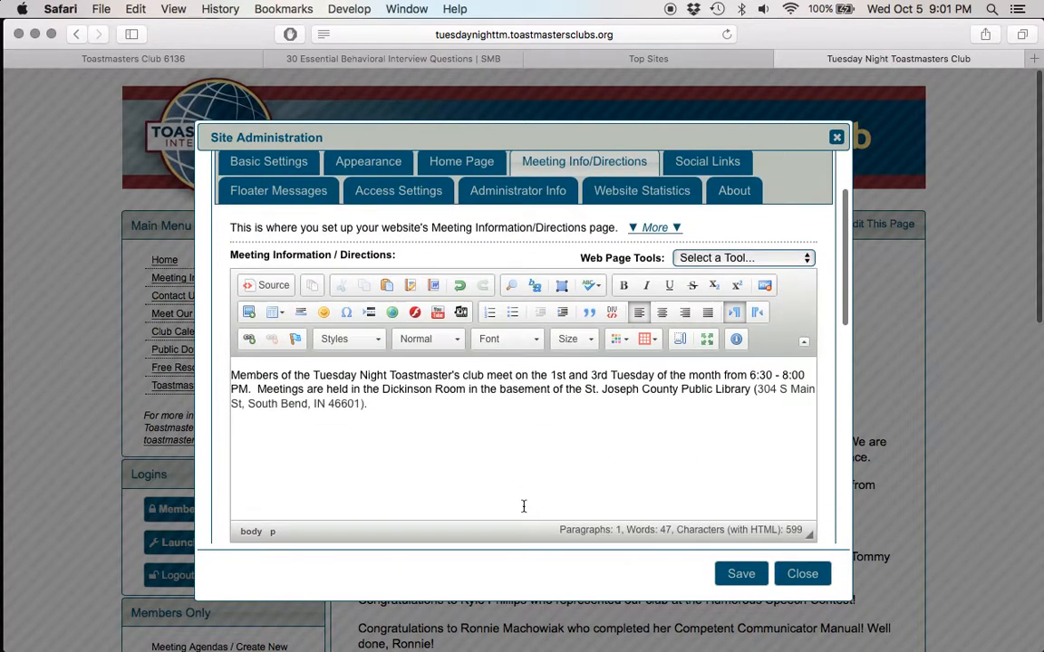
scroll(523, 512, "down", 5)
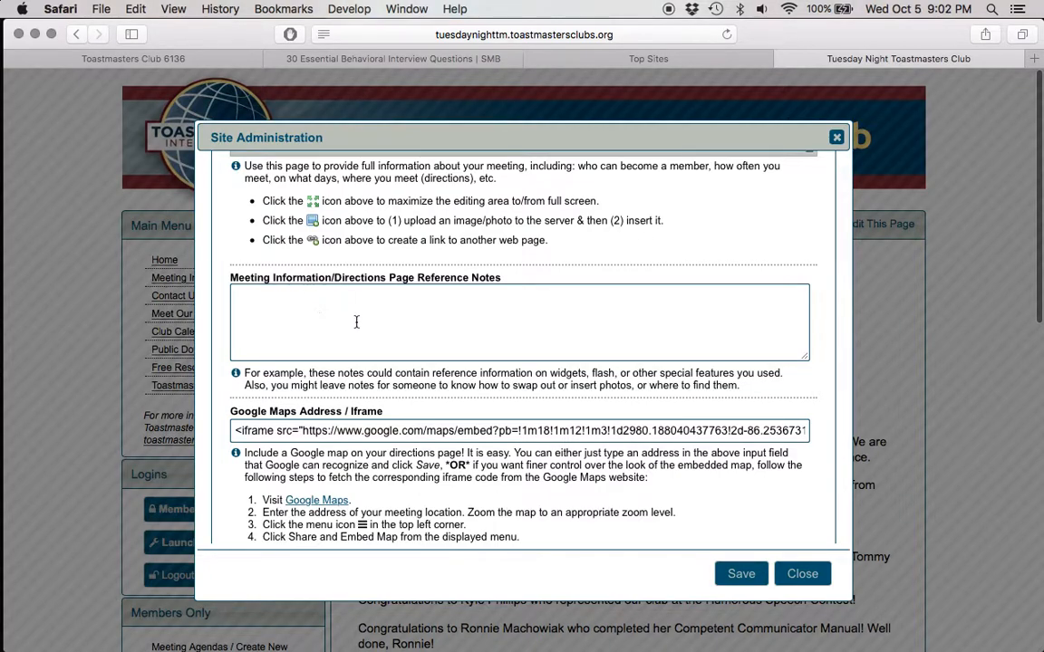
scroll(380, 305, "down", 3)
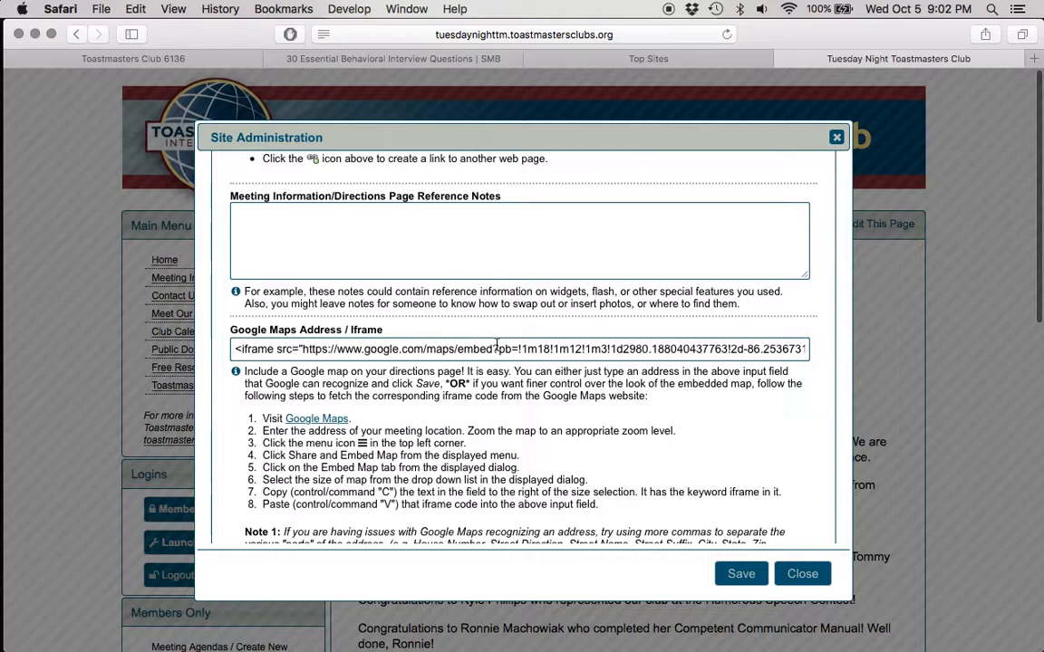
scroll(525, 431, "down", 2)
scroll(524, 432, "down", 3)
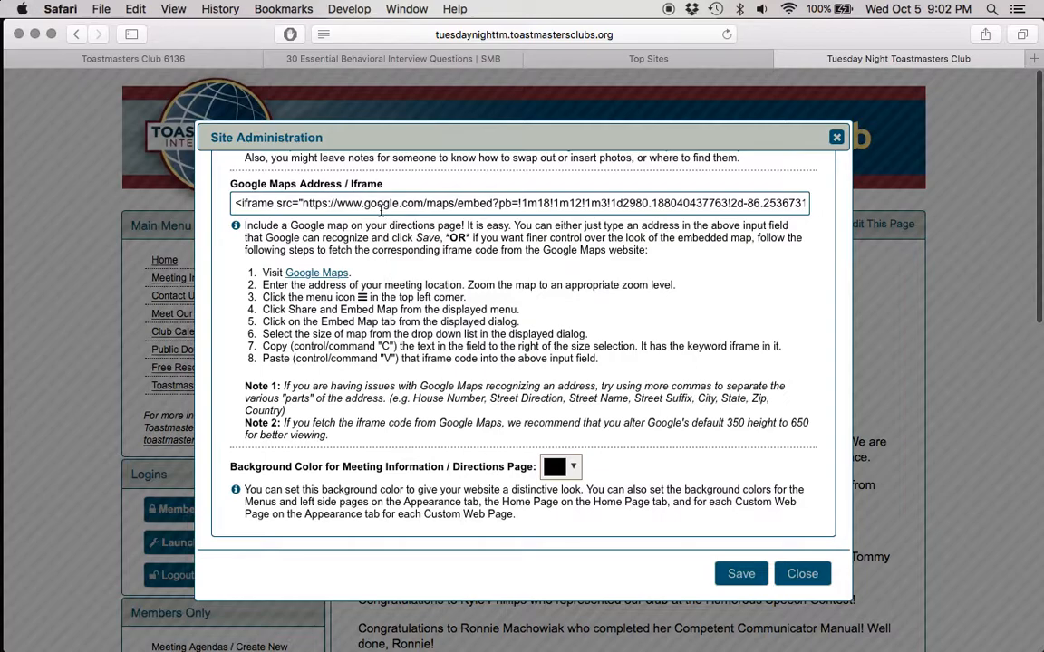
scroll(655, 321, "down", 3)
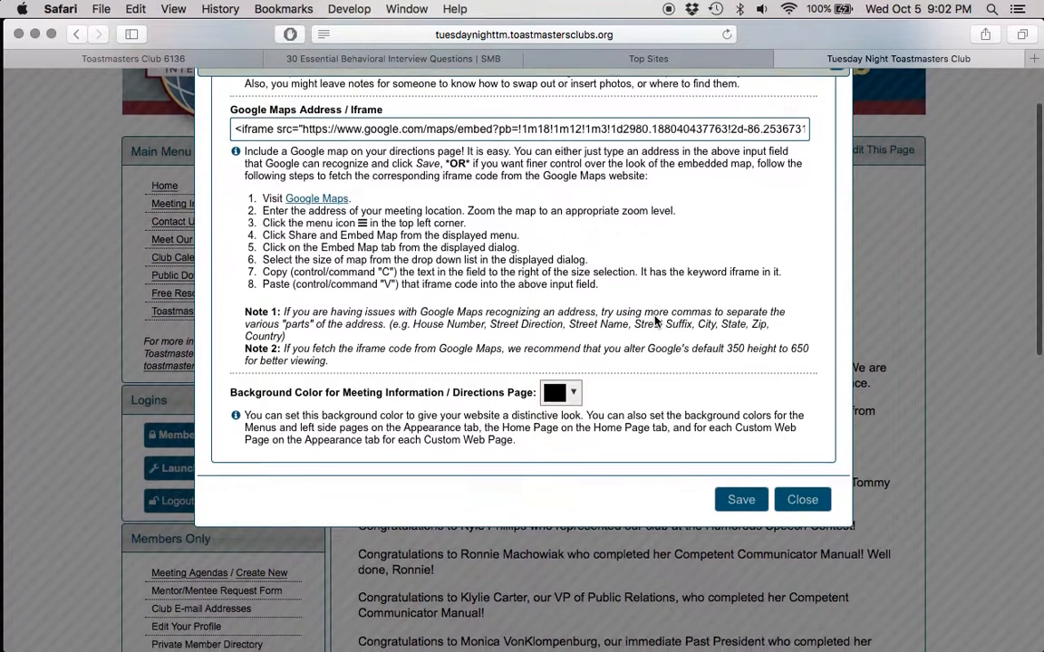
left_click(739, 494)
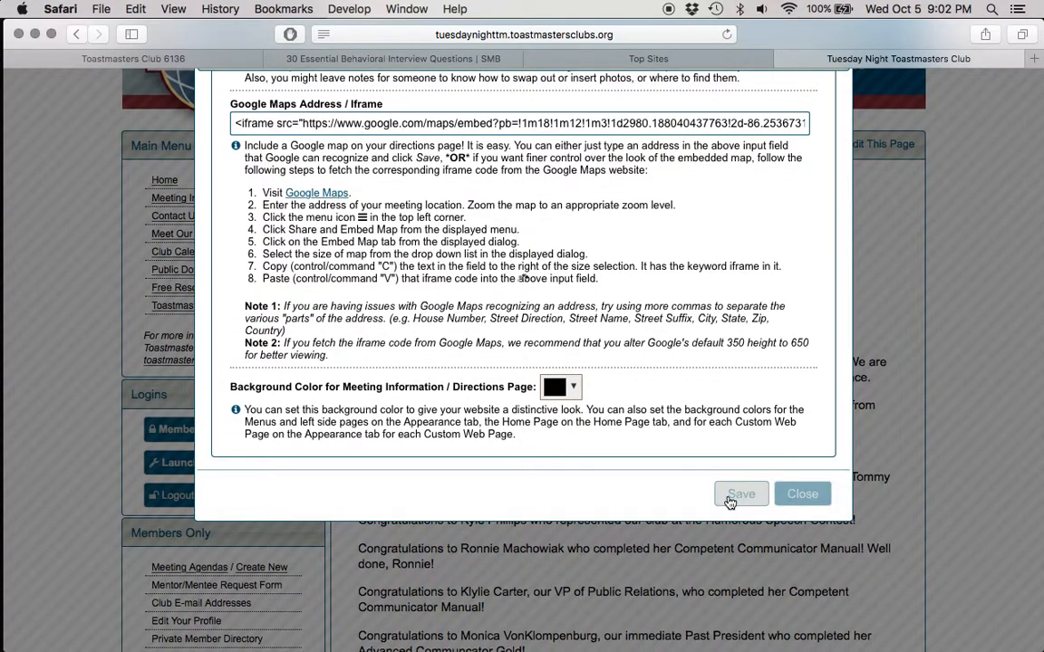
left_click(797, 495)
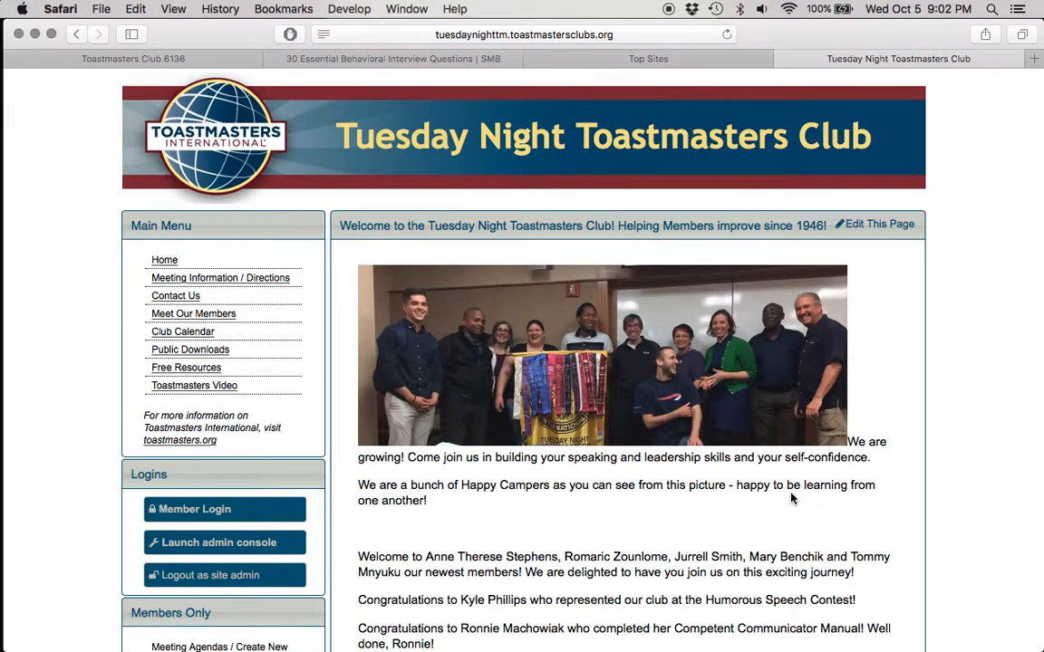
Step: Relaunch the admin console and show the website's Social Links settings
left_click(234, 542)
left_click(696, 260)
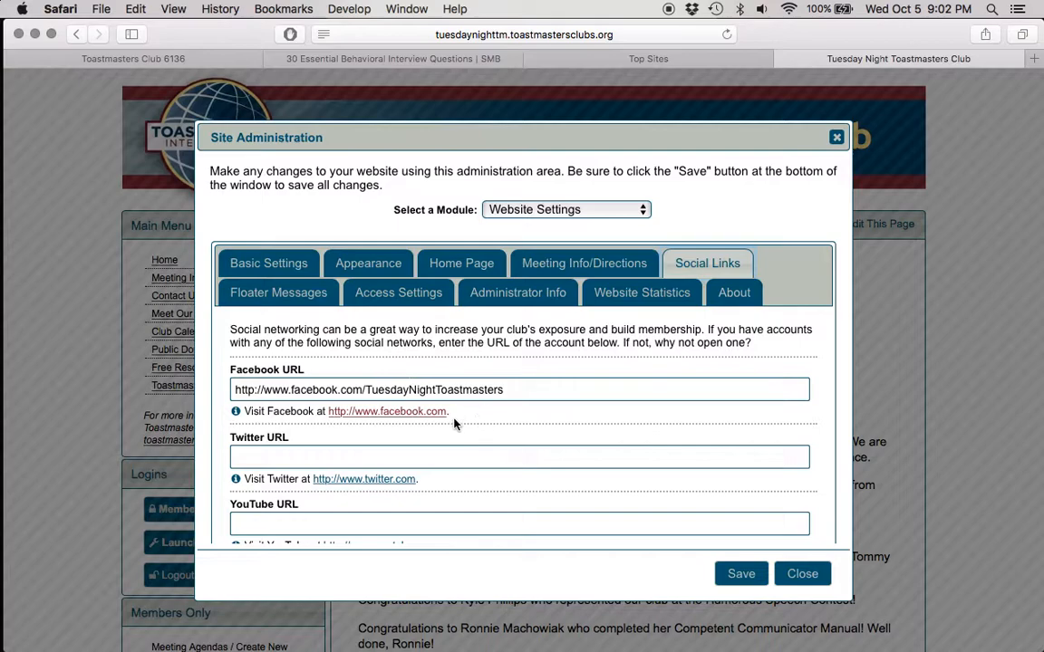
Step: Review all social network URL fields and the login notes, save the Social Links settings and close the admin console
scroll(459, 464, "down", 5)
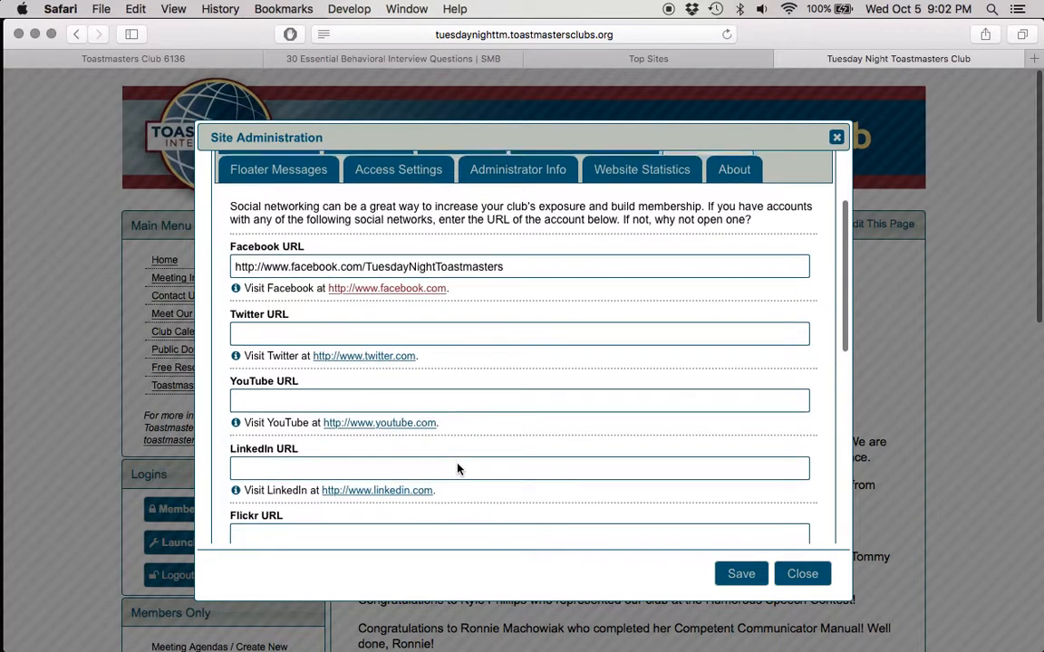
scroll(486, 371, "down", 10)
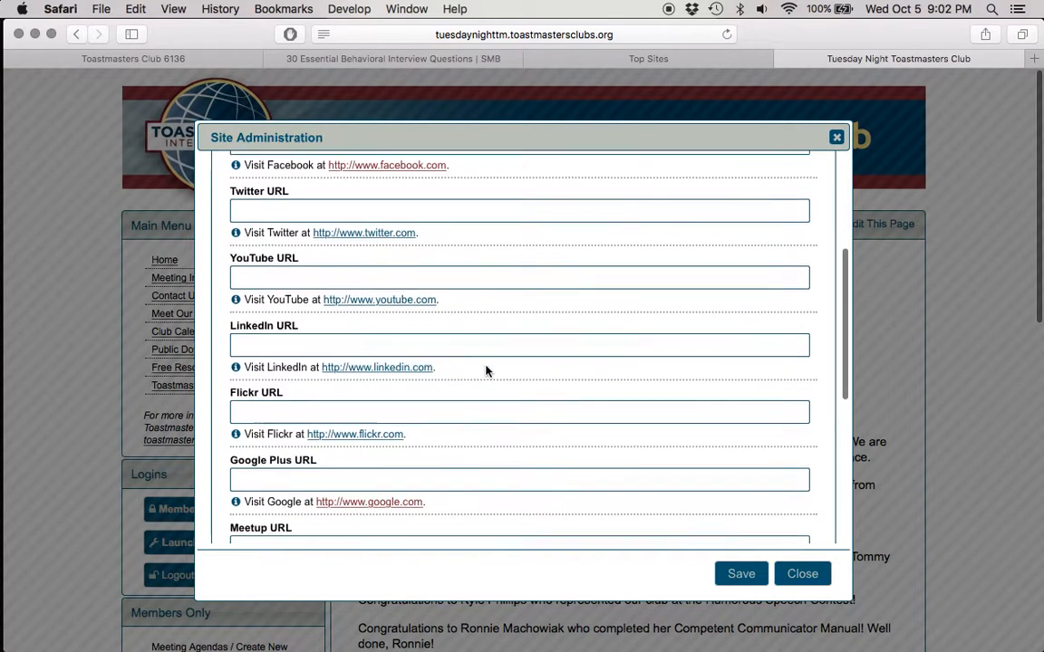
scroll(485, 372, "down", 3)
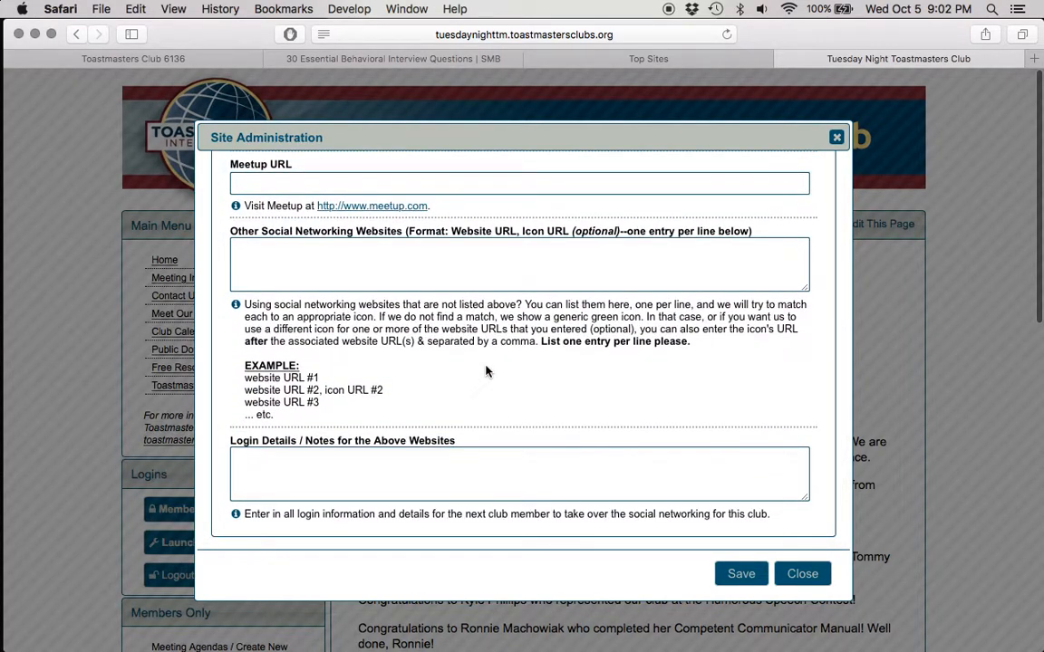
left_click(738, 572)
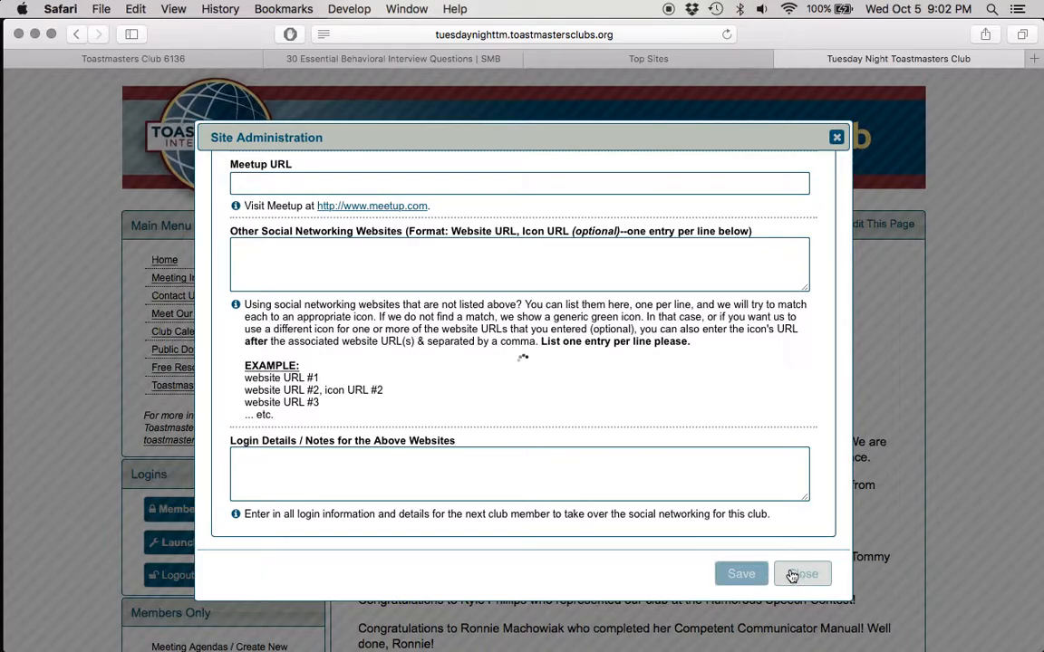
left_click(797, 574)
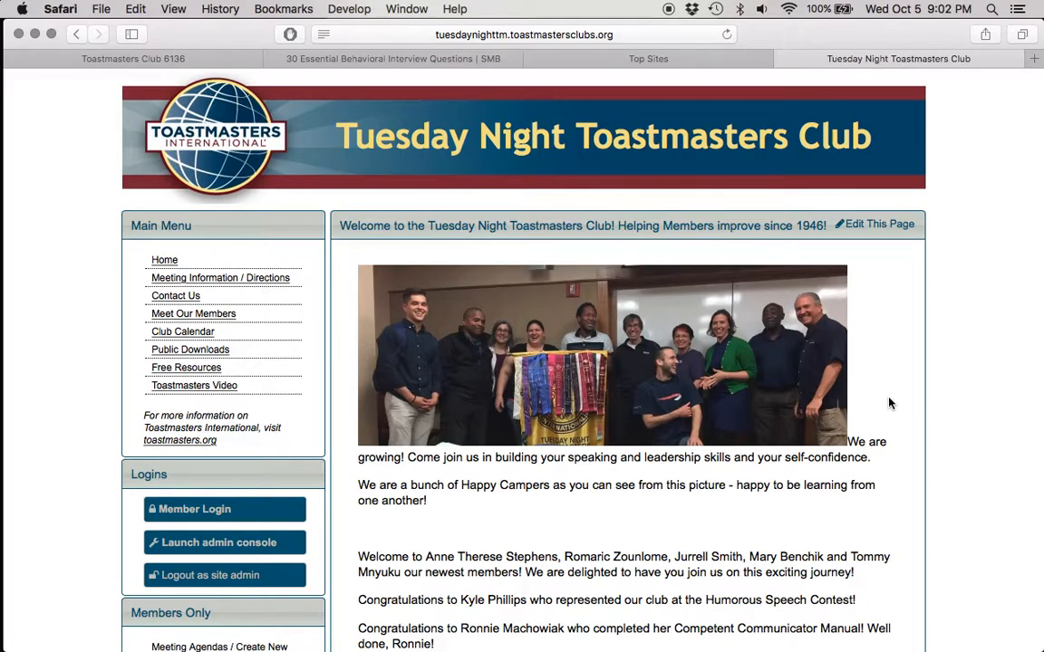
Step: Log out of the club website as site admin
scroll(889, 403, "down", 3)
scroll(889, 403, "down", 2)
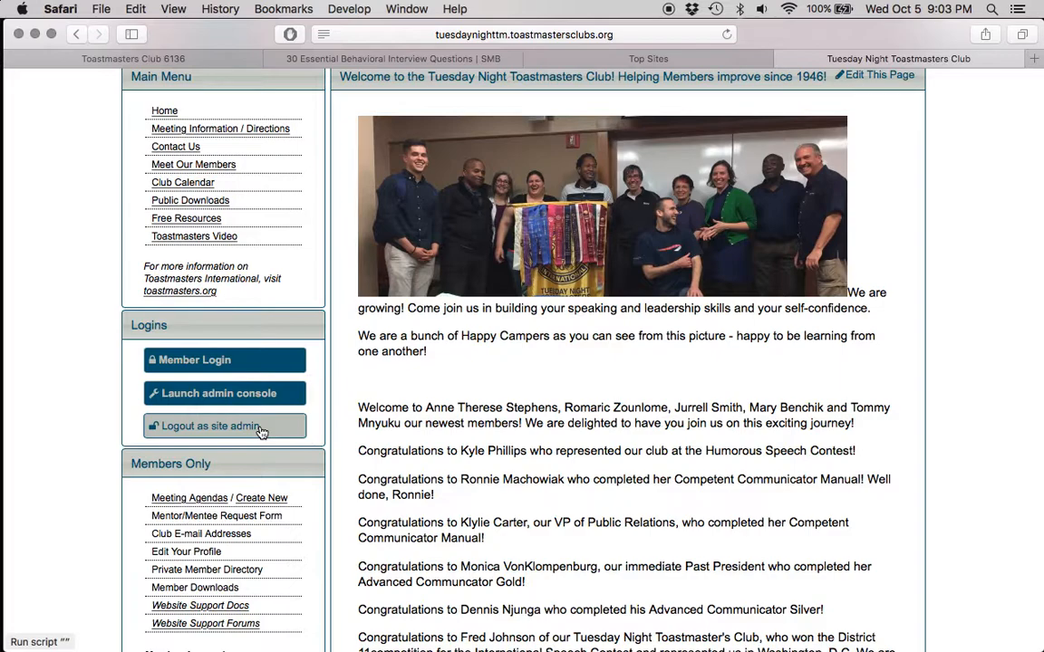
left_click(259, 429)
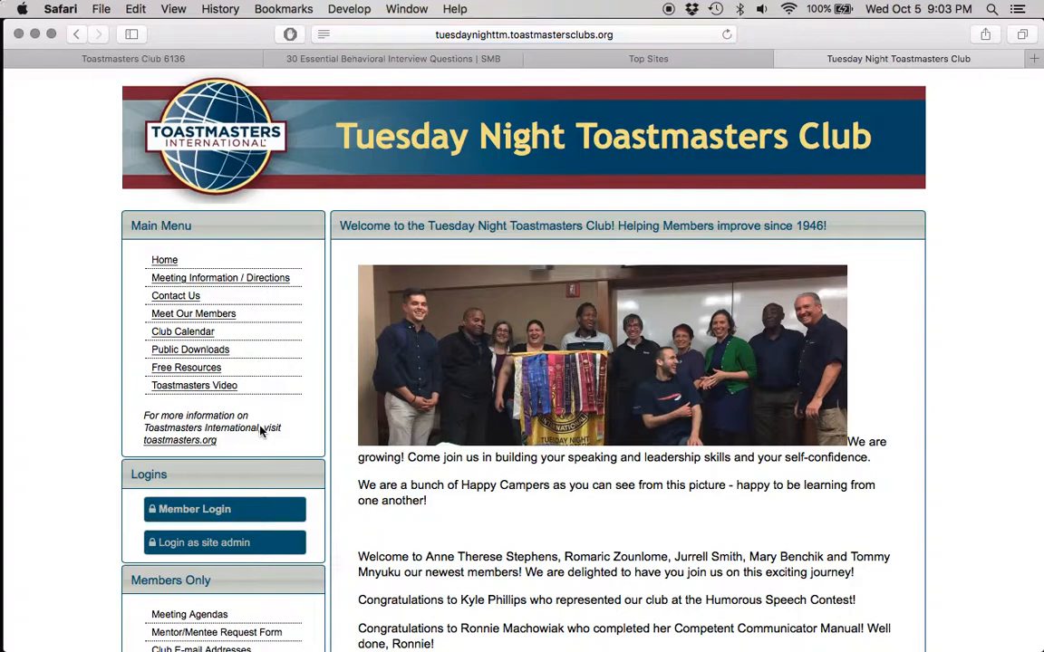